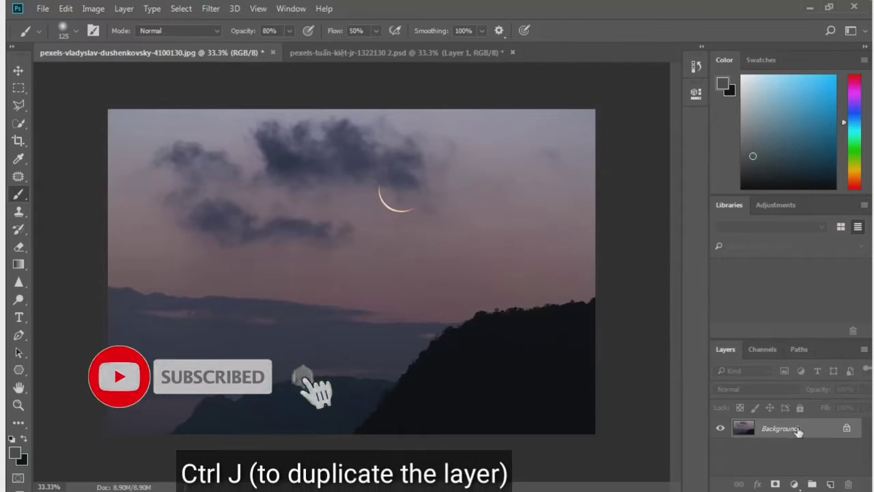
- Duplicate the sky into a layer named 'blur later' and hide the original Background
key(ctrl+j)
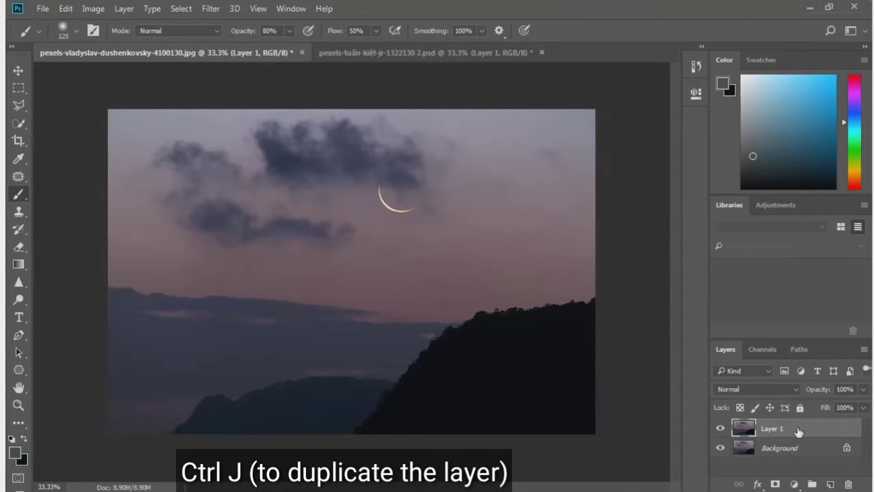
click(772, 430)
double_click(773, 428)
text(b)
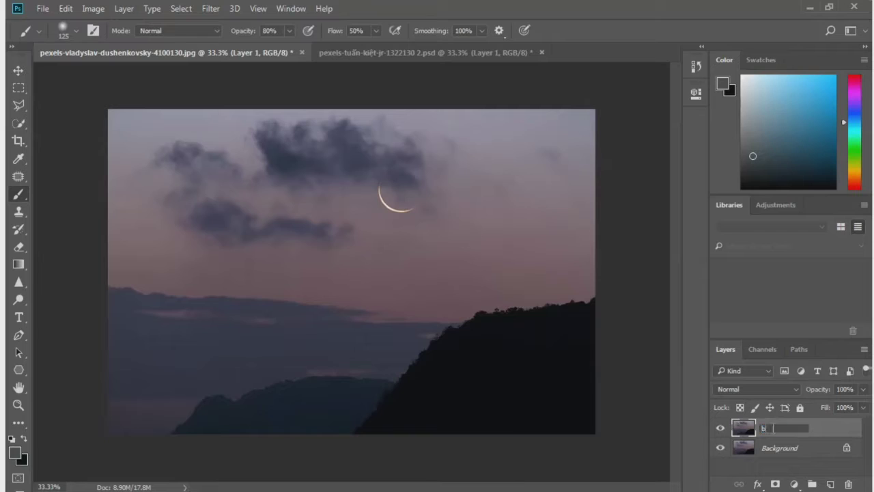
text(lur later)
key(Return)
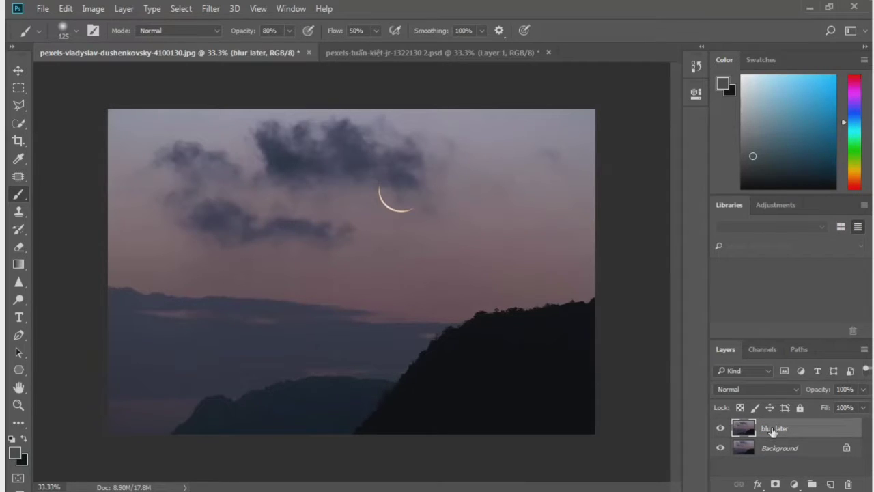
click(720, 448)
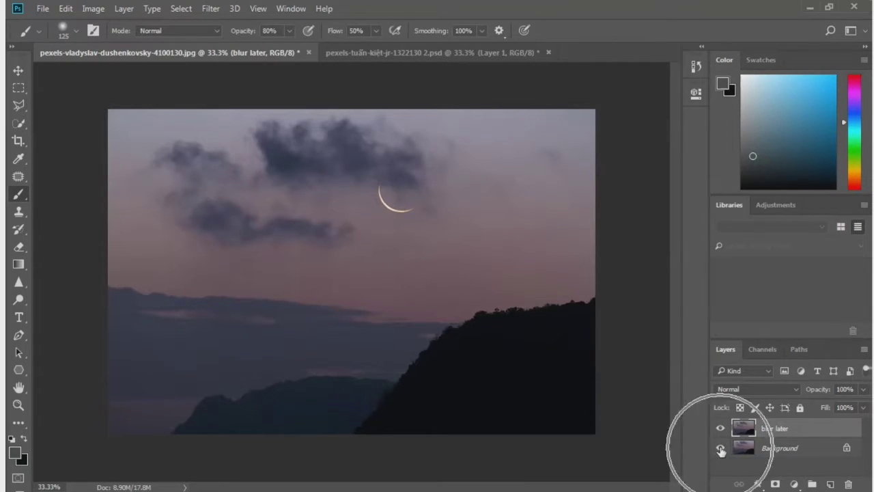
- Drag the girl cut-out from her document into the sky image with the Move tool
click(428, 50)
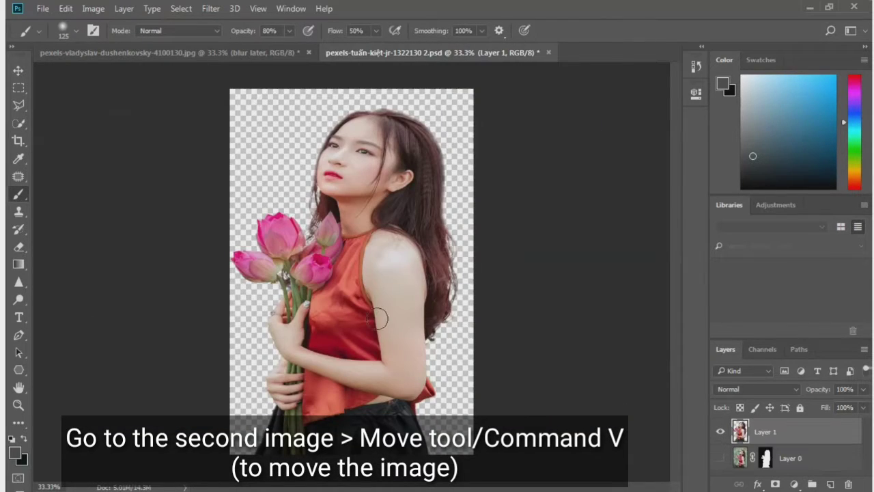
key(v)
drag(388, 332, 251, 101)
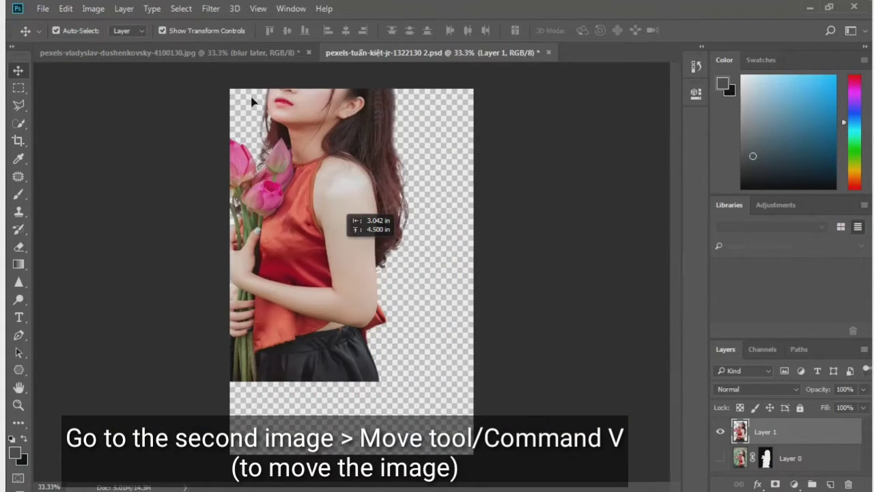
mouse_move(234, 60)
mouse_down()
mouse_move(346, 275)
mouse_move(358, 271)
mouse_up()
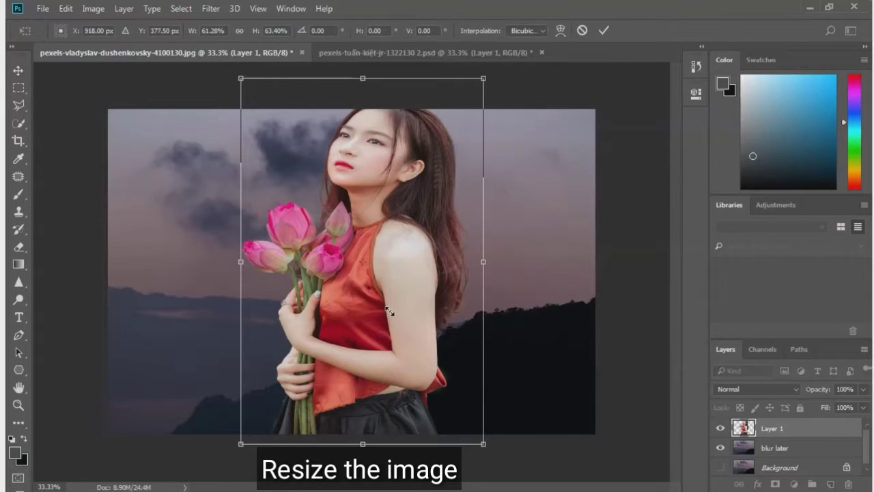
- Scale the girl to about 61% and position her low over the mountains
drag(482, 443, 389, 310)
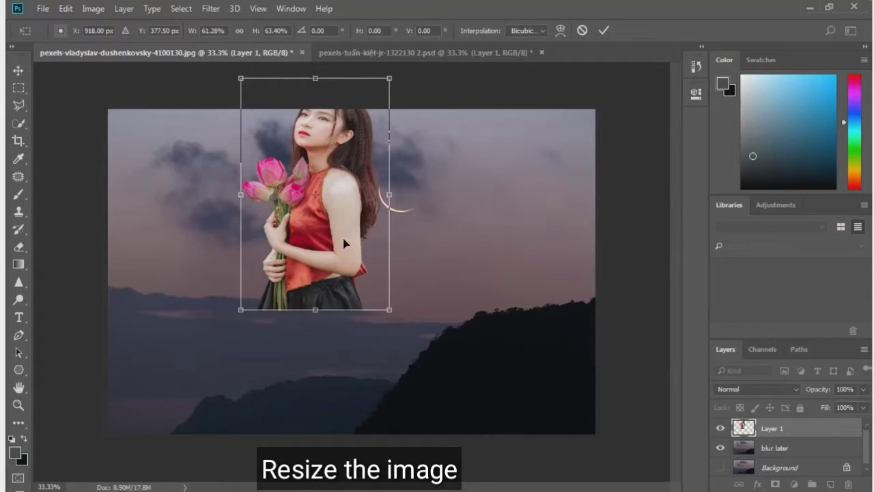
drag(345, 243, 345, 307)
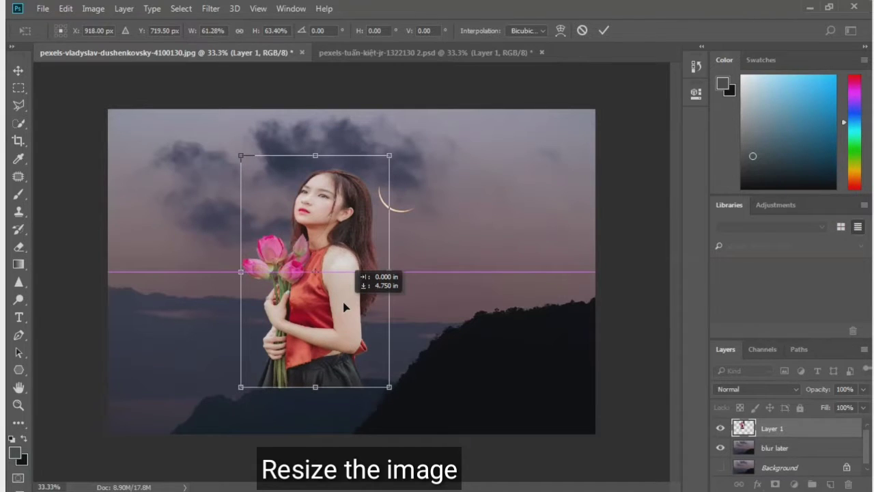
drag(344, 308, 343, 318)
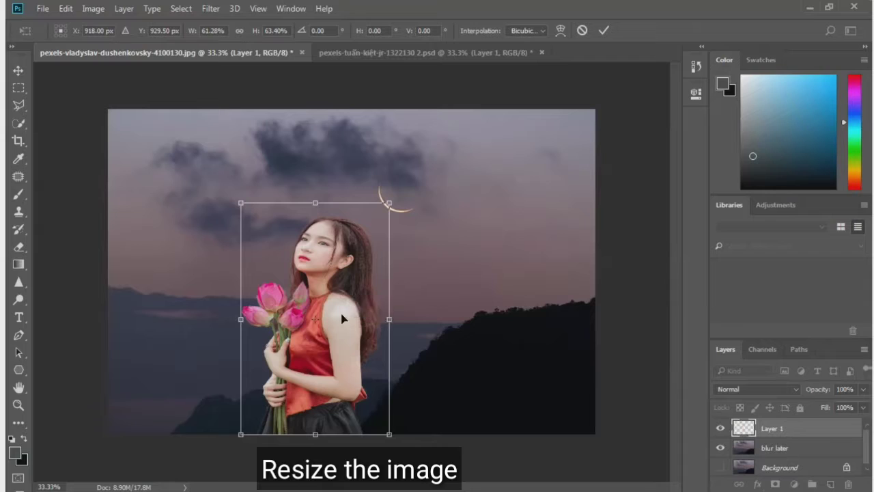
drag(307, 365, 308, 365)
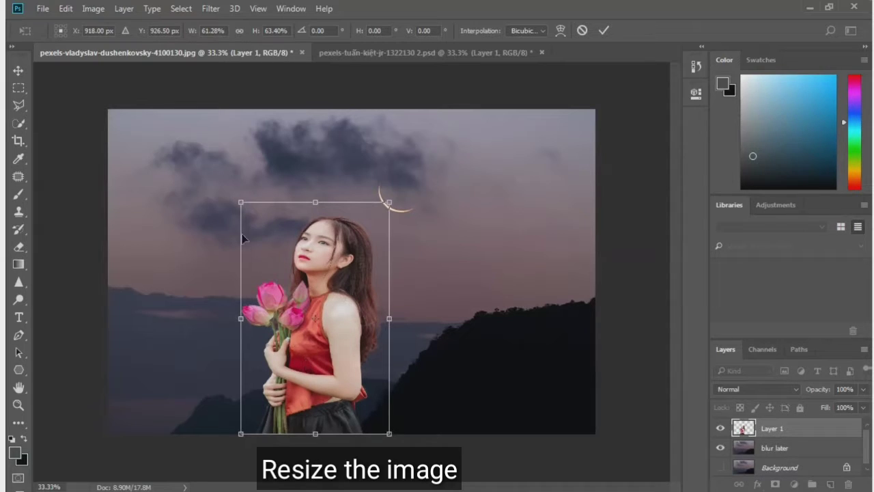
drag(241, 184, 241, 186)
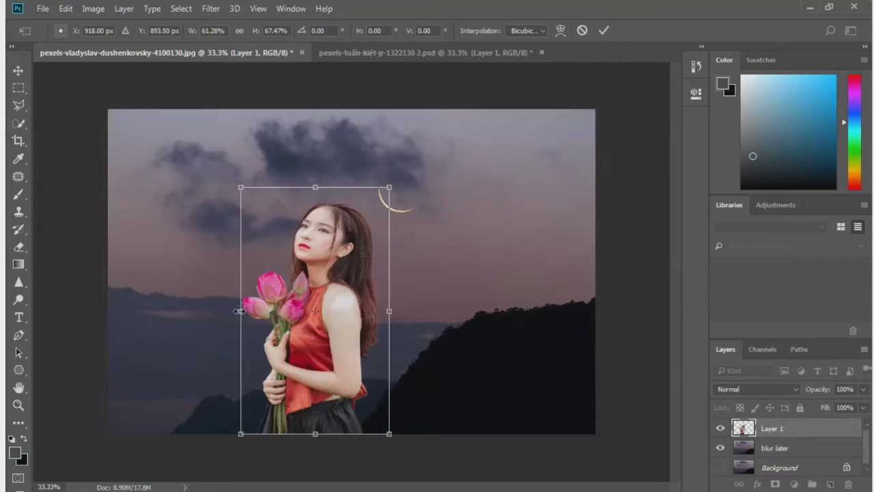
drag(252, 311, 263, 311)
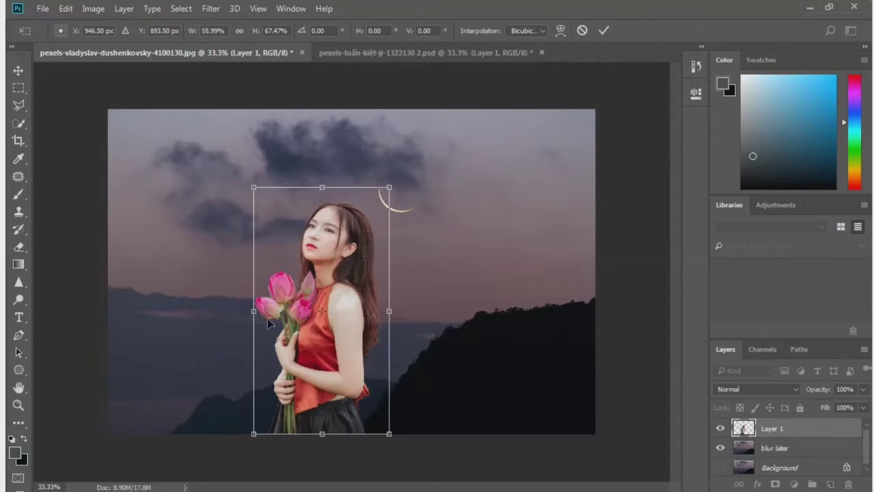
- Flip the girl horizontally, nudge her left, and commit the transform
right_click(335, 340)
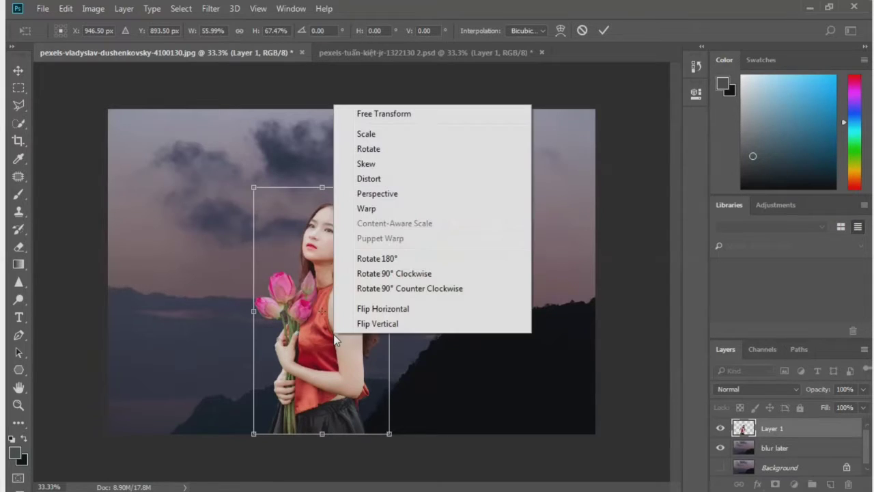
click(367, 309)
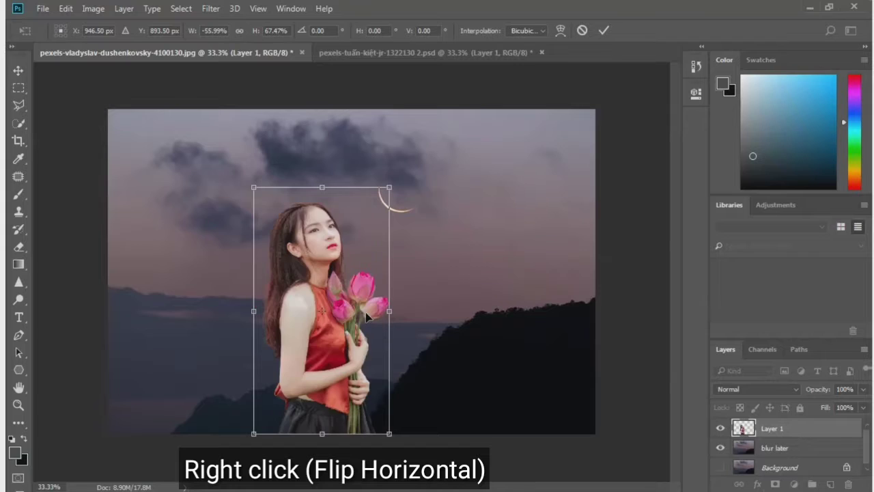
drag(337, 350, 298, 350)
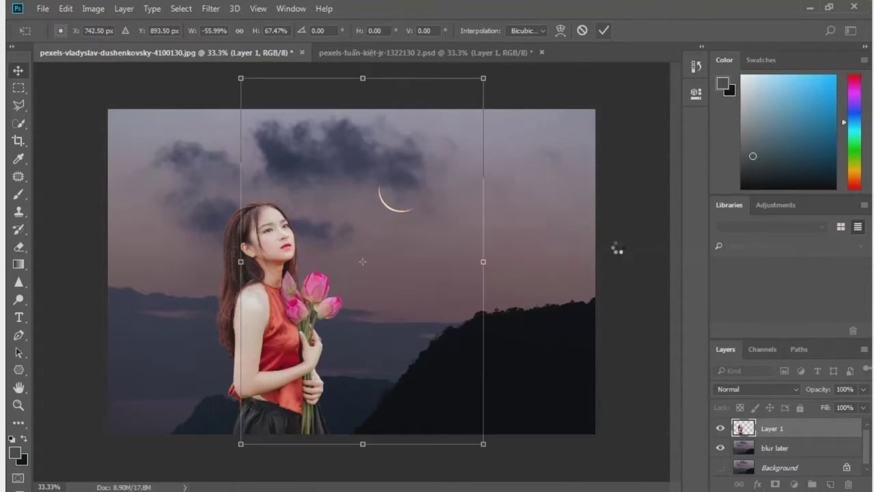
key(Return)
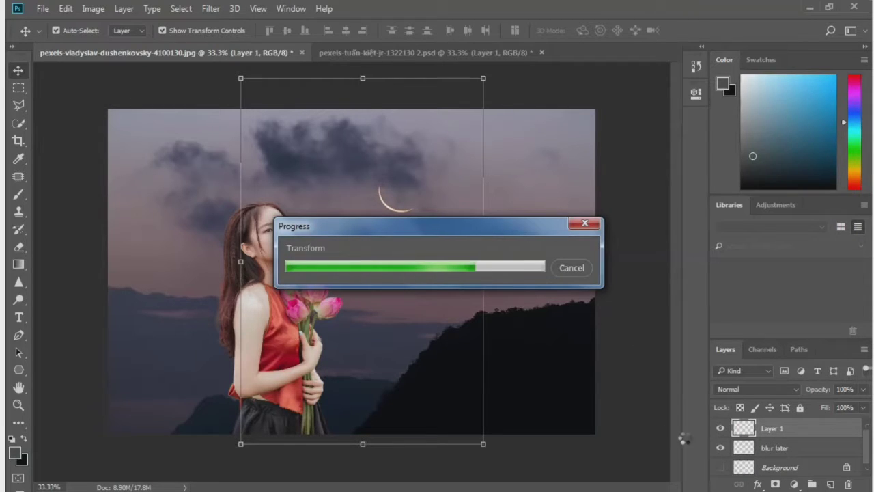
- Rename the girl's layer to 'girl'
double_click(772, 428)
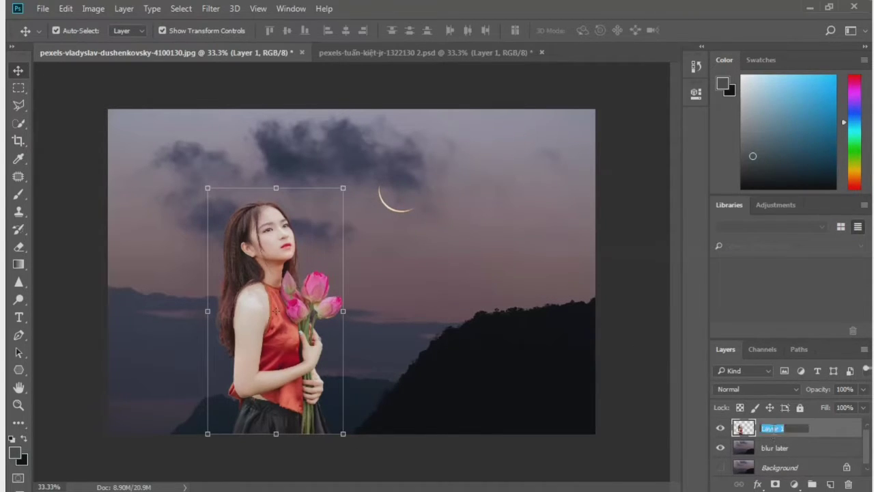
text(girl)
key(Return)
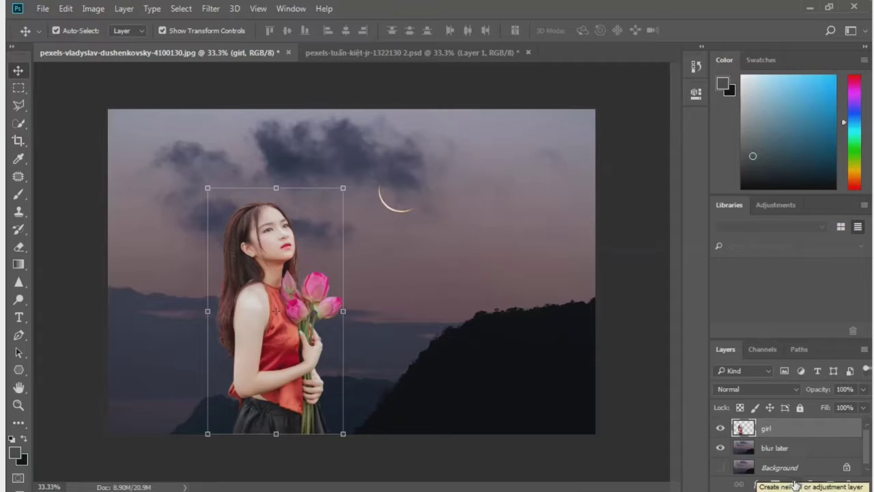
- Add a Curves adjustment layer clipped to the girl layer
click(795, 484)
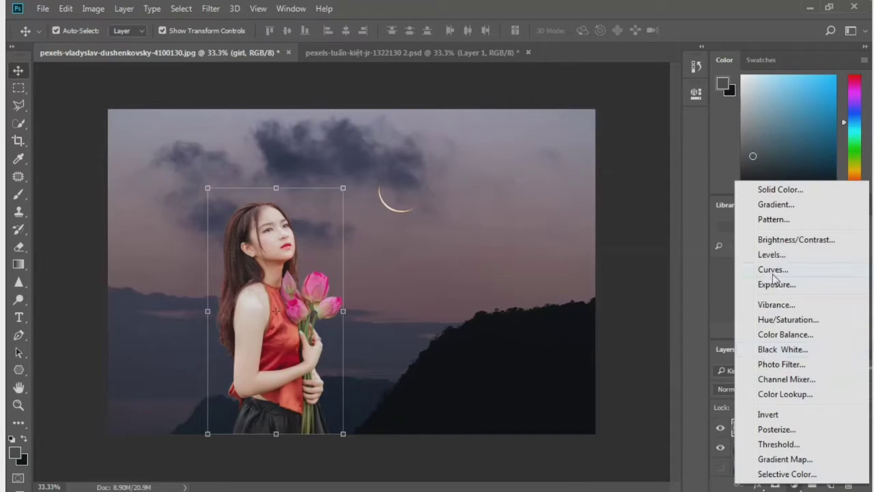
click(774, 271)
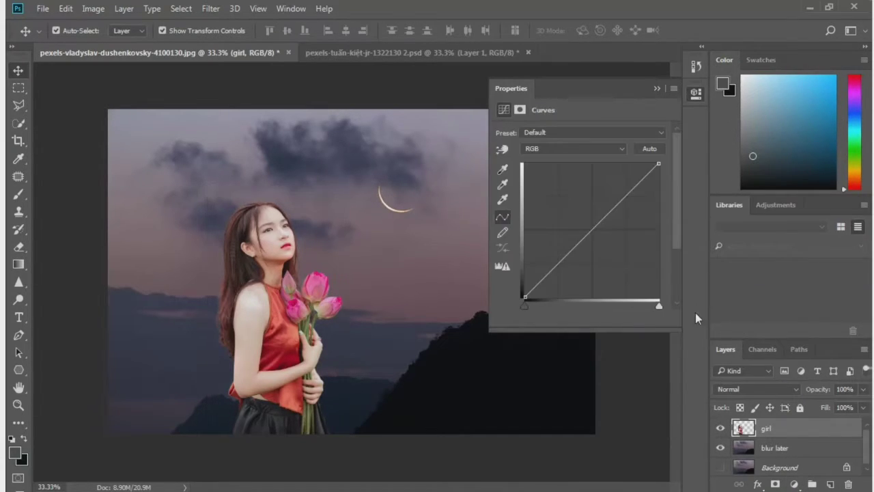
click(579, 318)
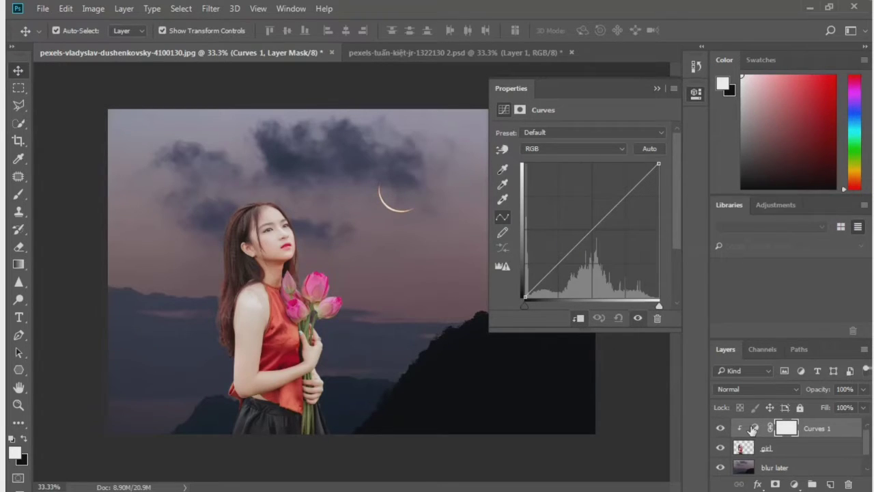
click(754, 428)
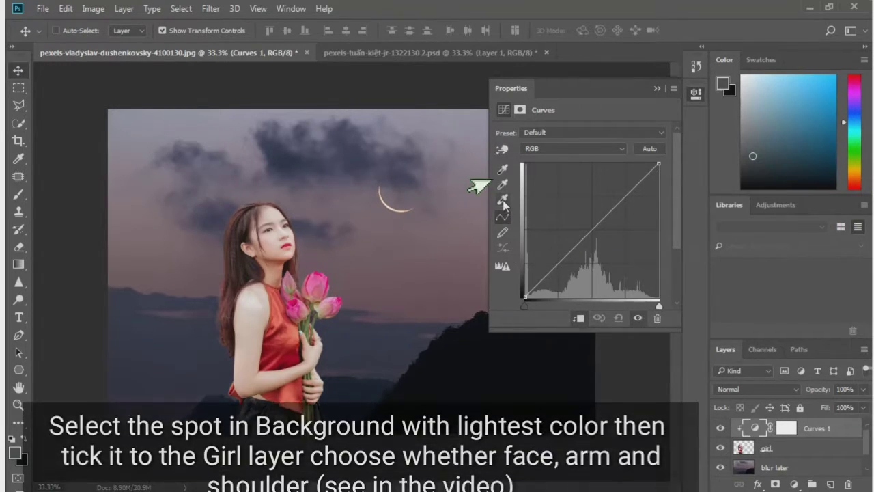
- Set the Curves highlight target colour to the moon's pale tone, not saved as default
click(503, 201)
double_click(502, 200)
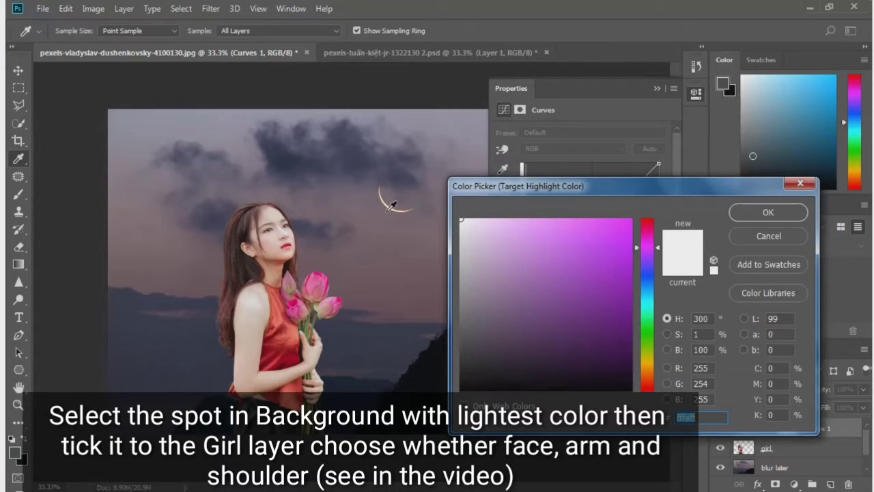
key(ctrl+plus)
click(405, 175)
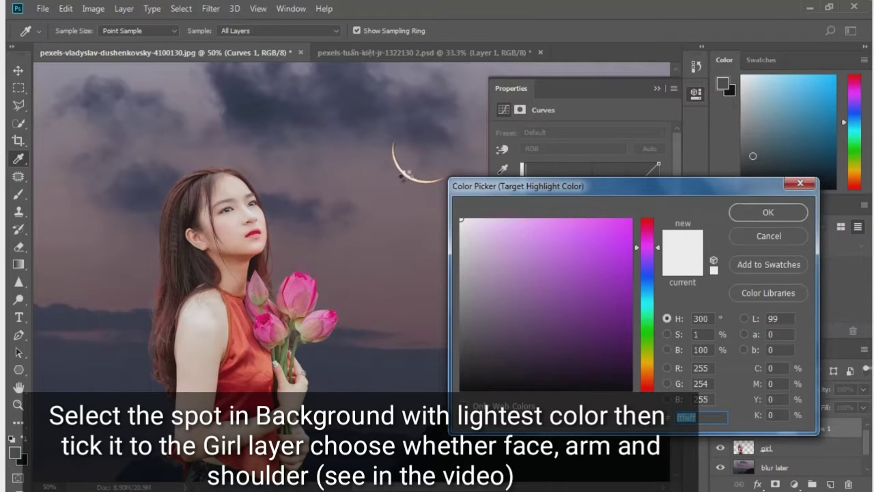
click(403, 175)
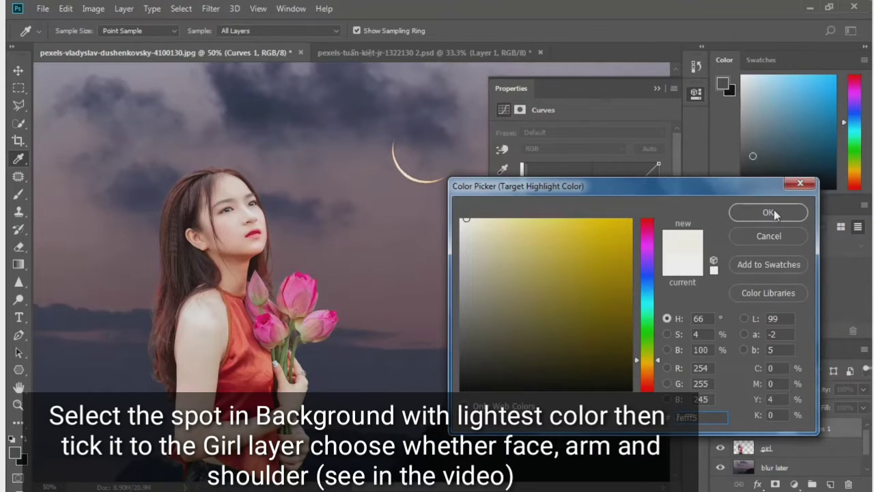
click(768, 212)
click(447, 202)
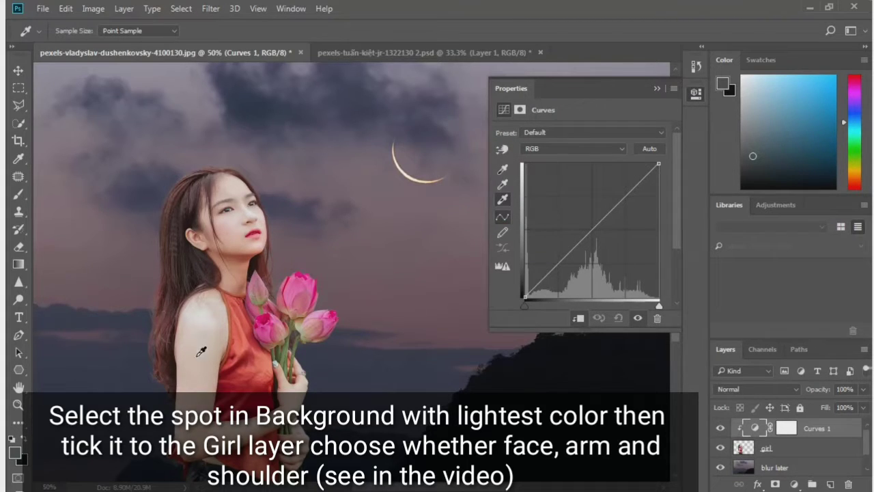
- Sample the girl's brightest skin on her face as the white point
key(ctrl+plus)
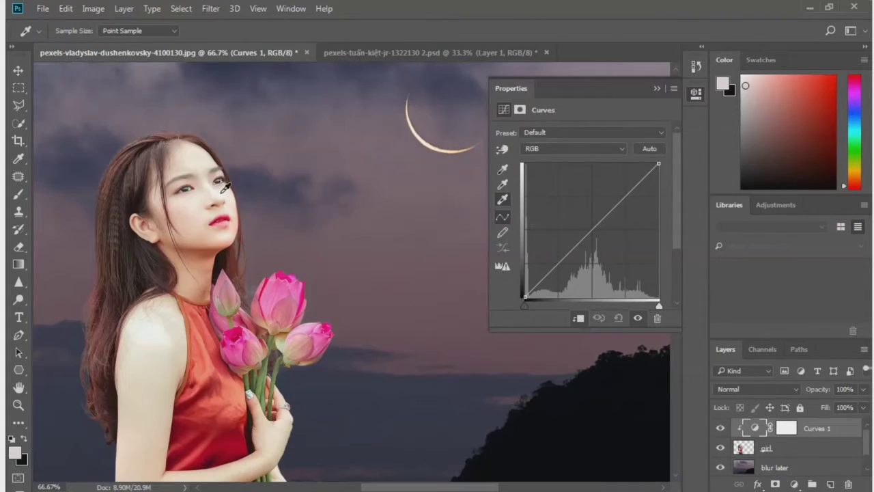
key(ctrl+minus)
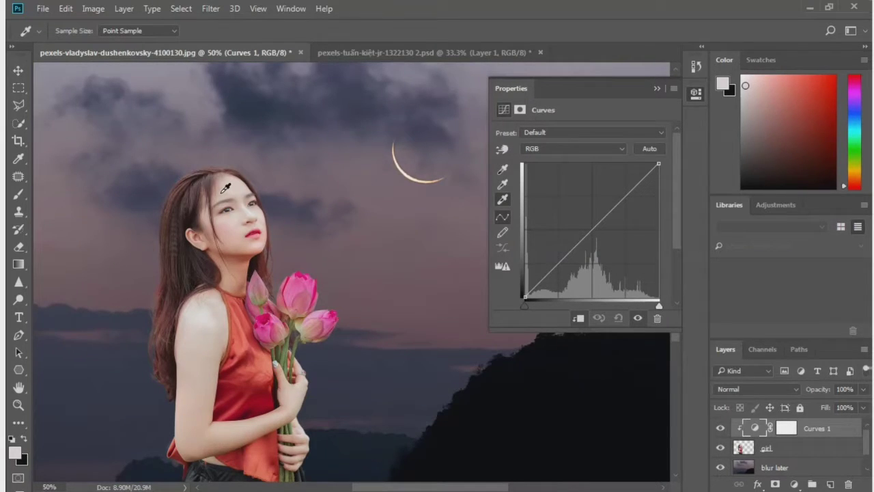
key(ctrl+plus)
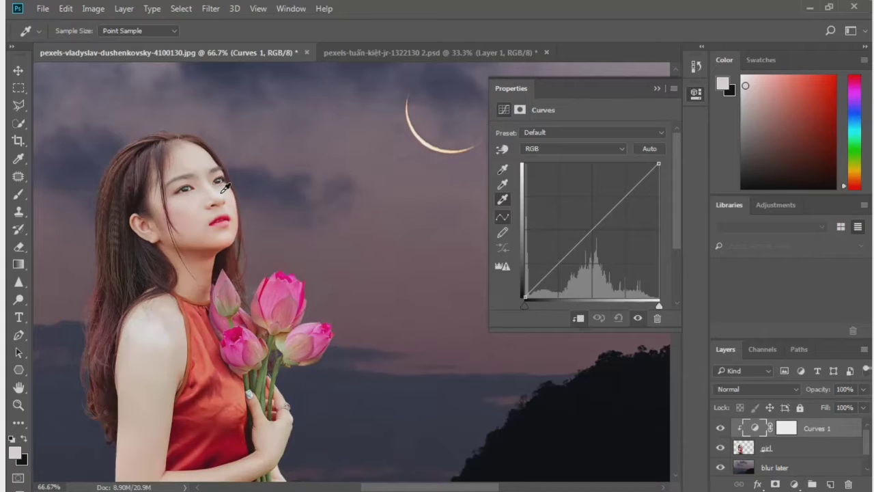
click(215, 181)
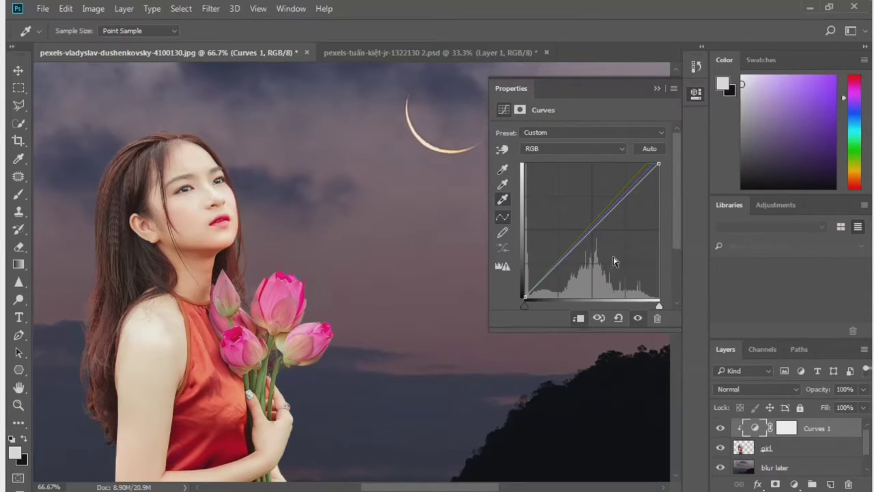
- Set the midtone target to sky grey-purple #46405a and sample a midtone on the girl
click(503, 186)
key(ctrl+minus)
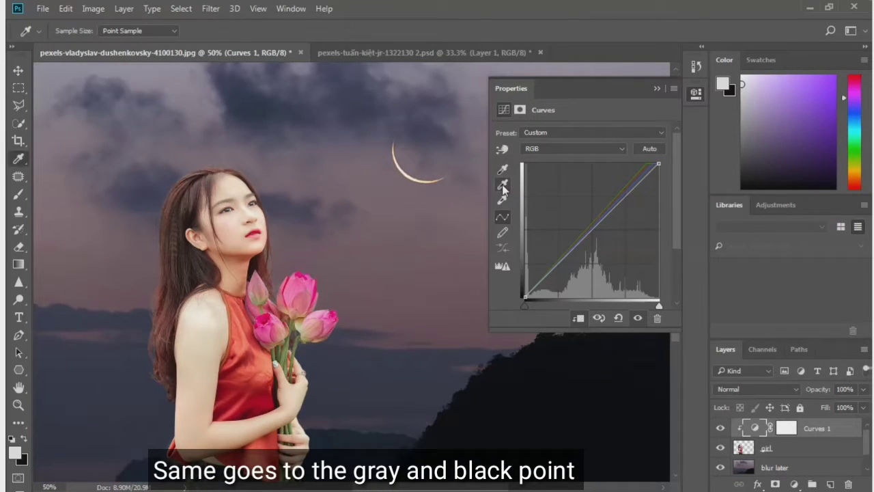
double_click(503, 186)
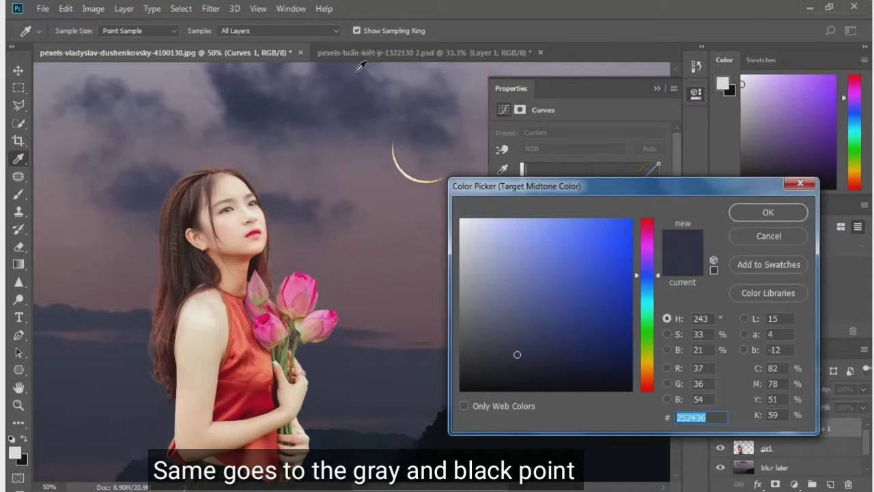
click(356, 69)
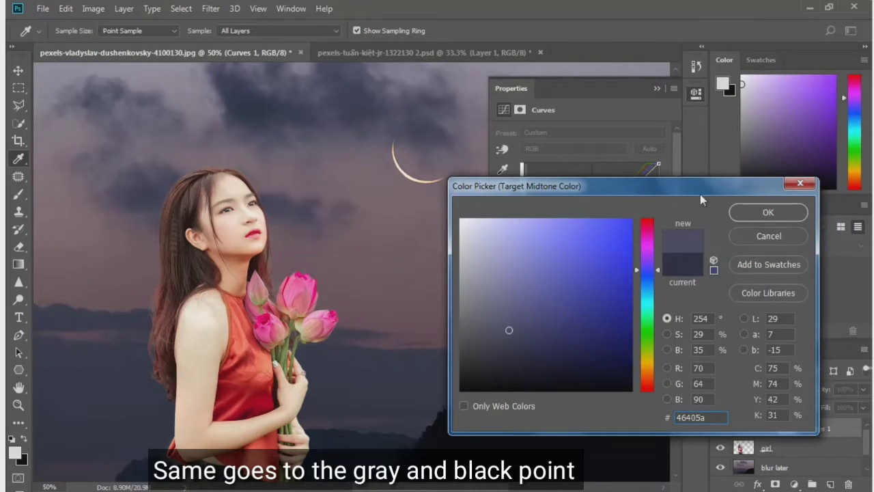
click(764, 214)
click(441, 202)
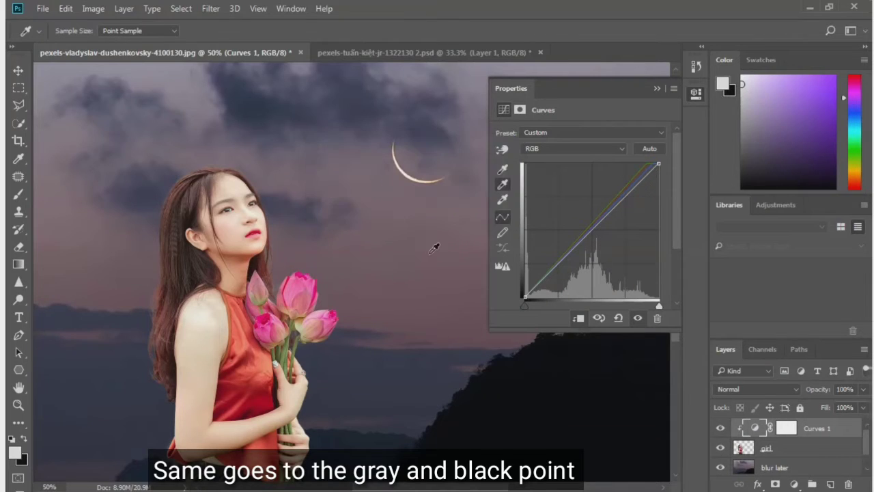
key(ctrl+minus)
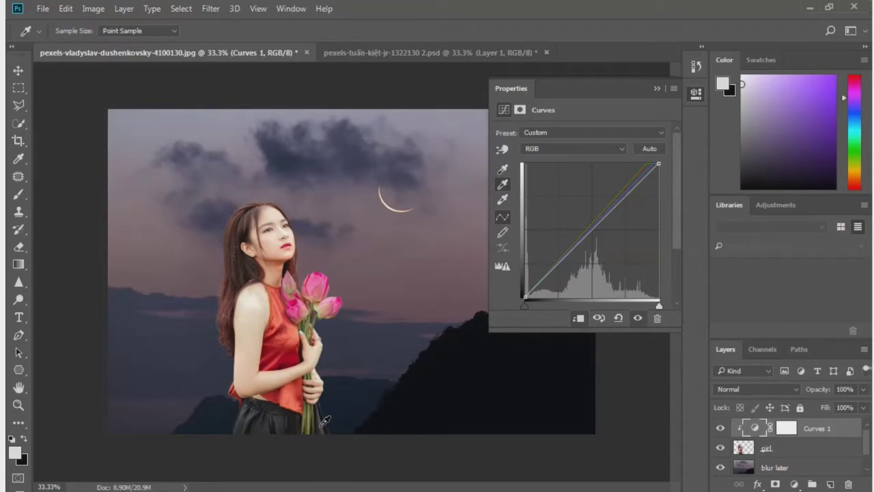
click(325, 420)
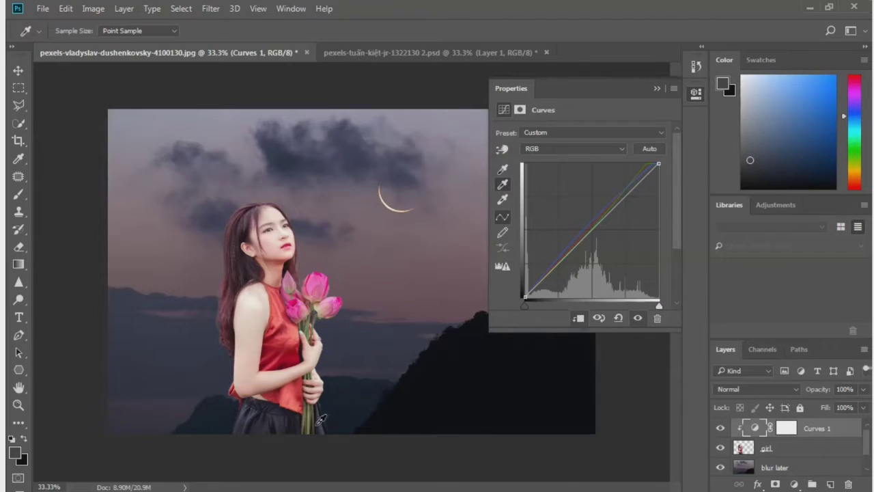
- Set a #010204 shadow target from the dark hill, sample the girl's black skirt, close Curves
double_click(504, 169)
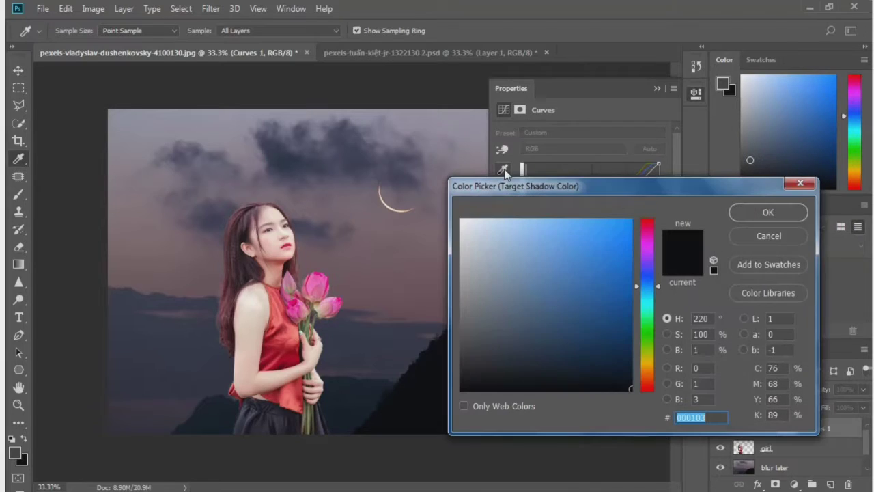
click(441, 369)
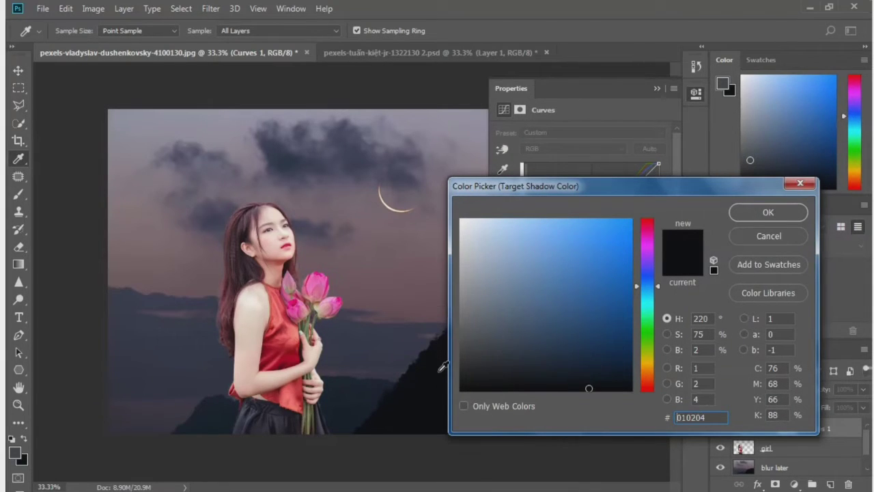
click(764, 214)
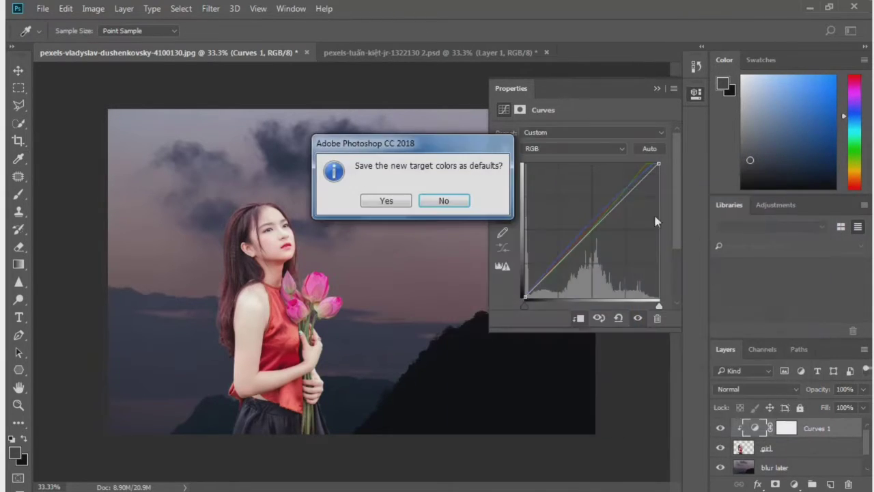
click(431, 201)
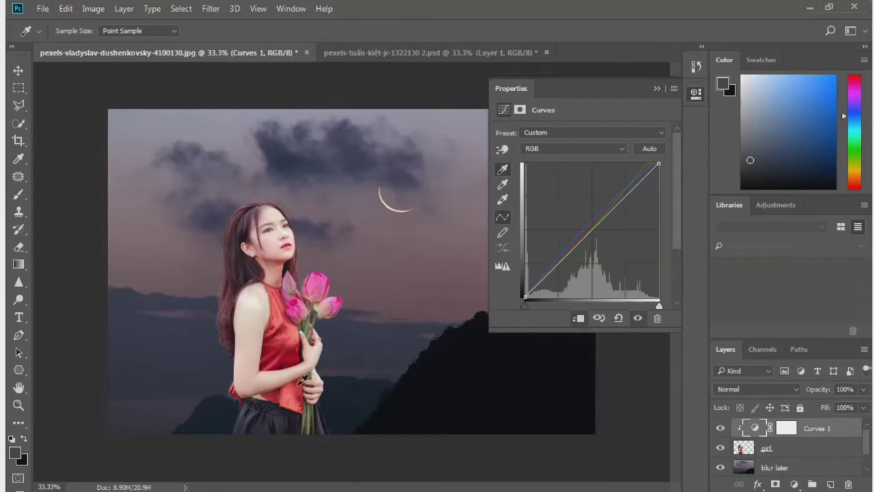
click(277, 426)
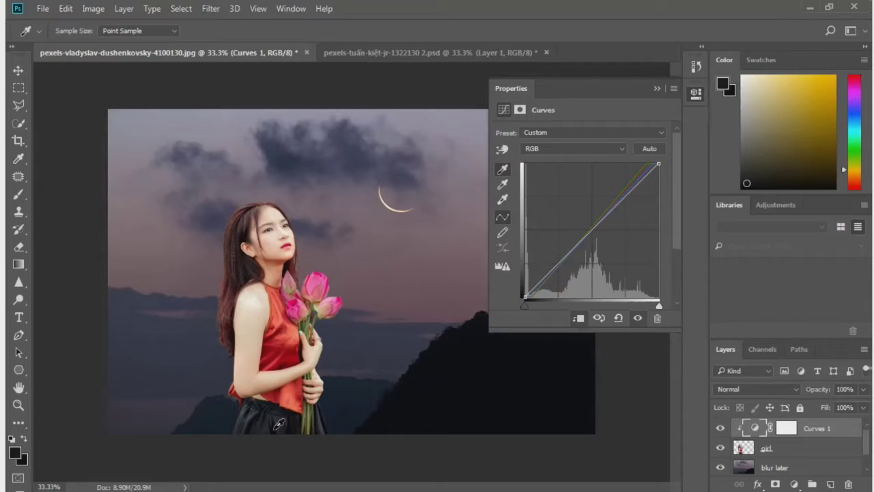
click(658, 88)
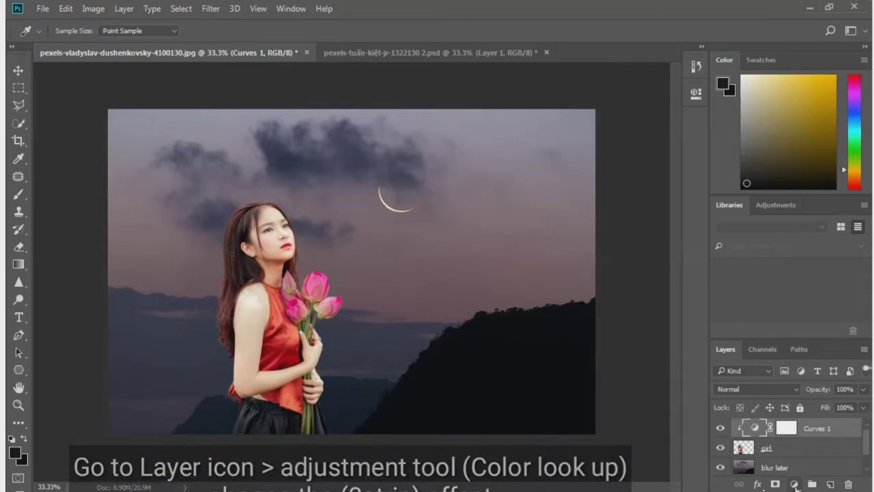
- Add a Color Lookup adjustment layer using the 3Strip.look grade
click(794, 484)
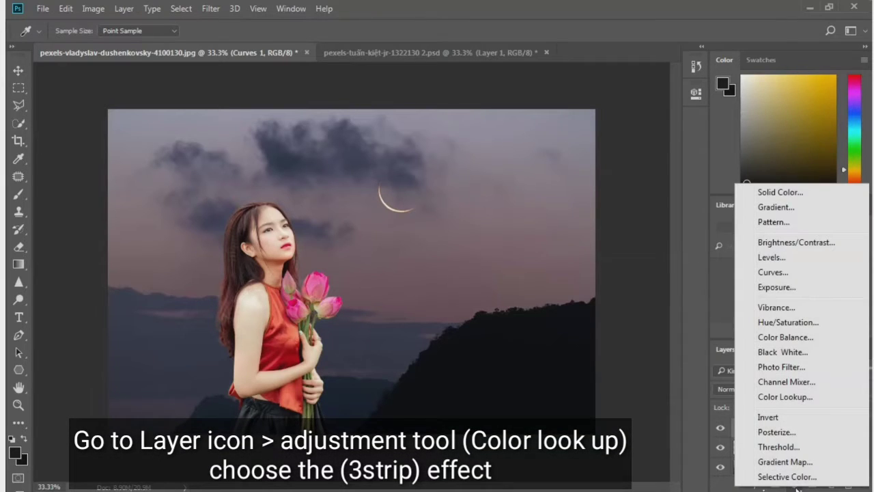
click(781, 397)
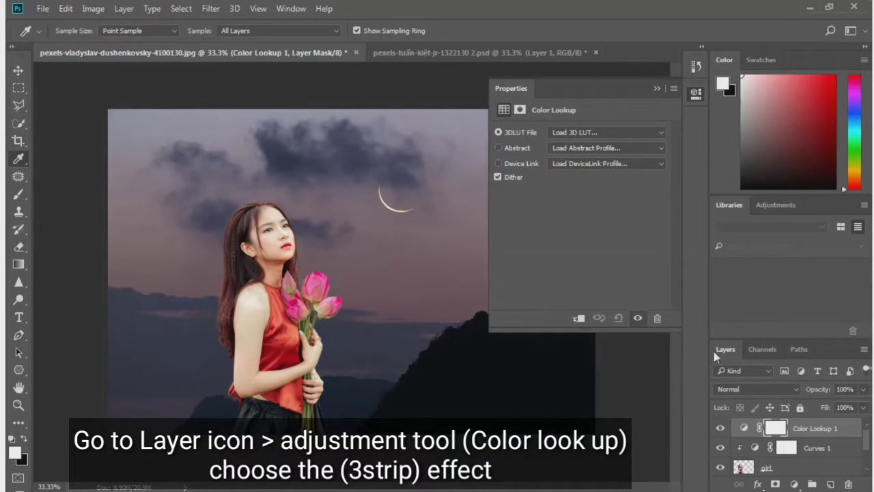
click(612, 133)
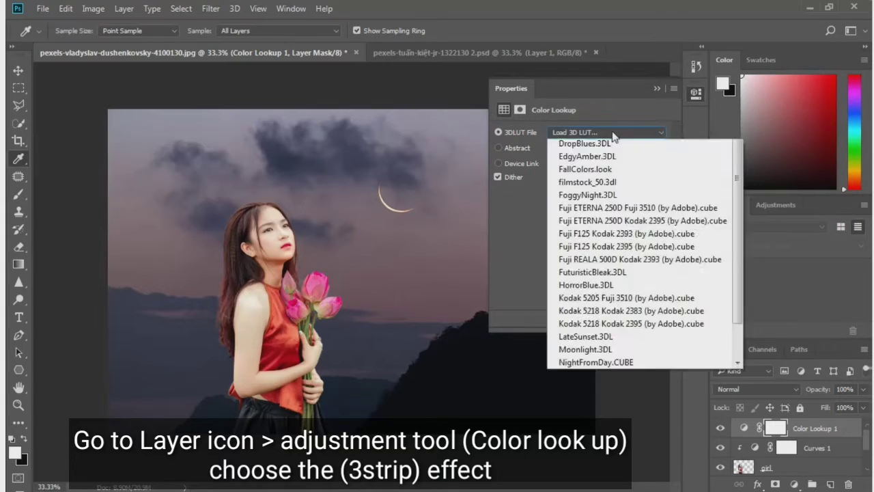
click(578, 198)
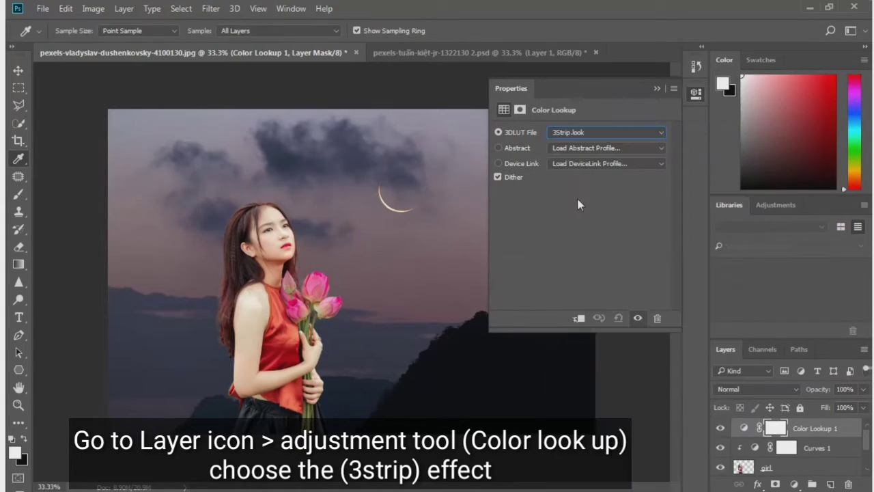
click(656, 90)
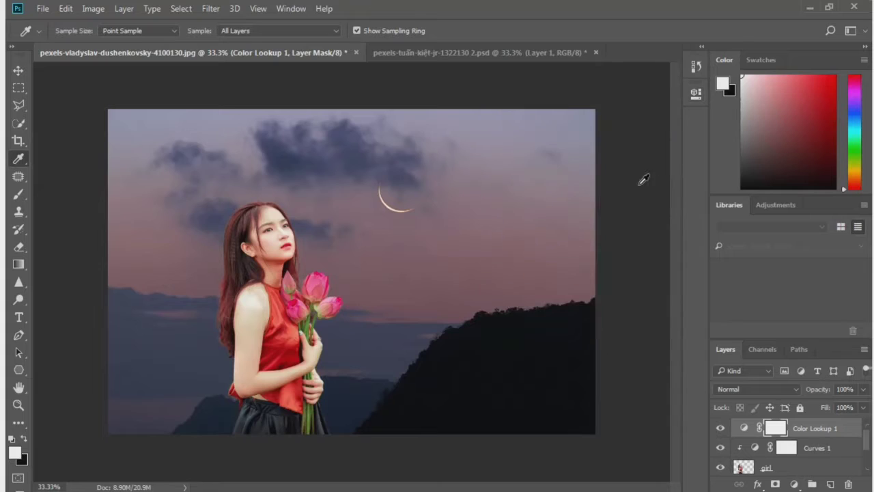
- Add a second Color Lookup adjustment layer using LateSunset.3DL
click(794, 483)
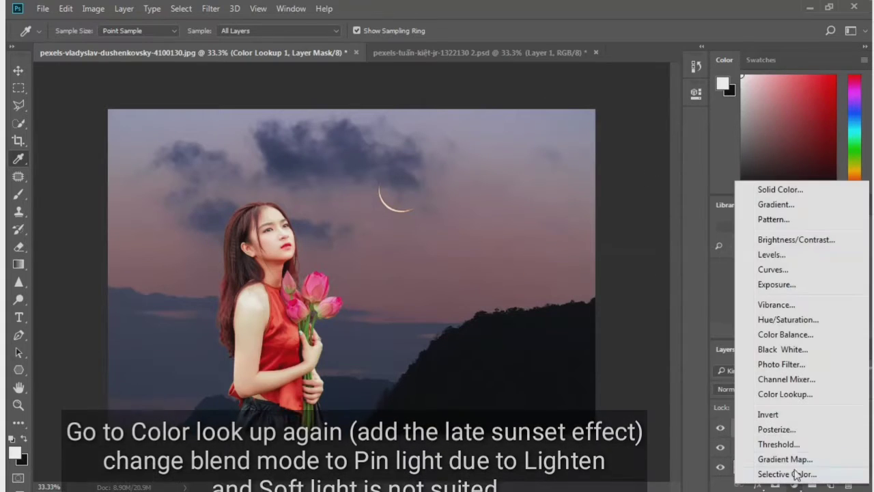
click(780, 395)
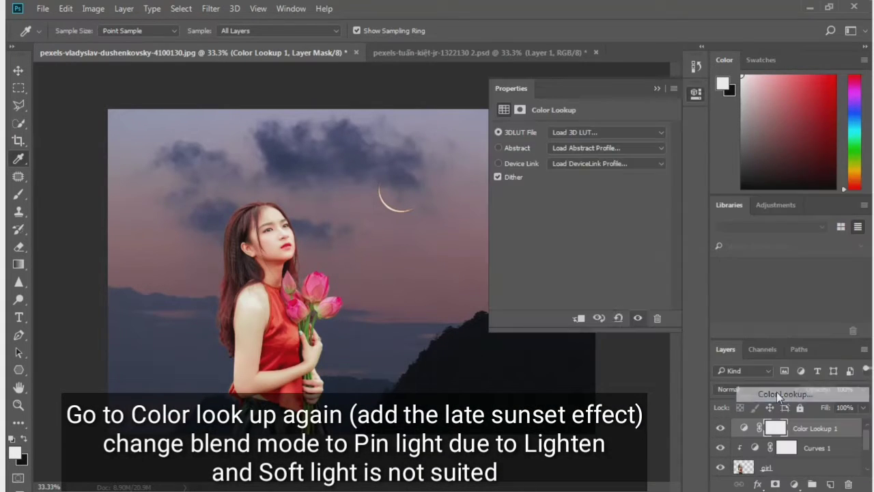
click(588, 134)
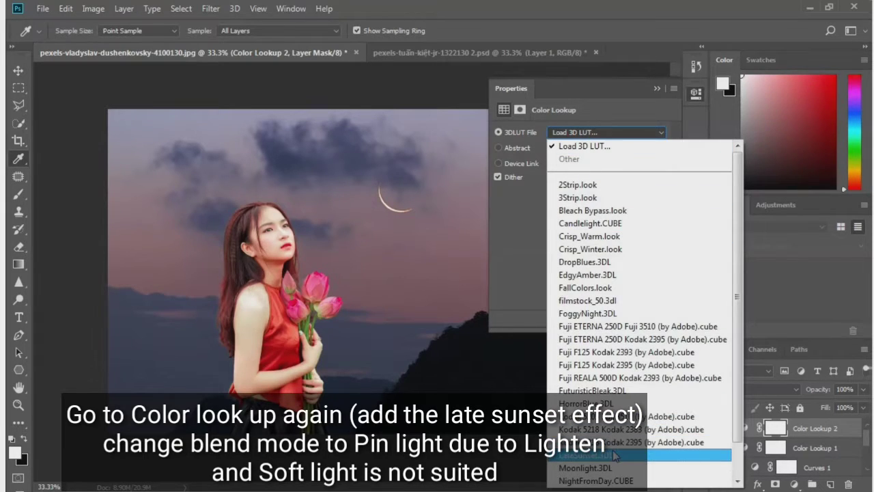
click(615, 455)
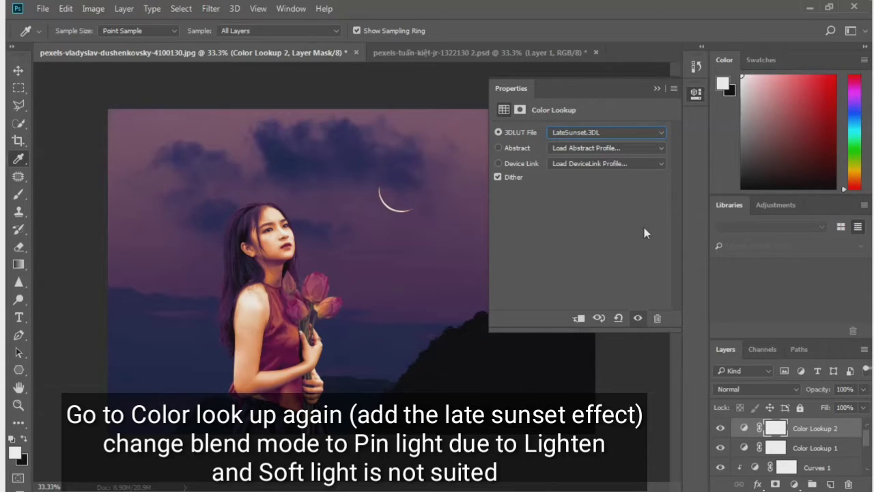
click(656, 89)
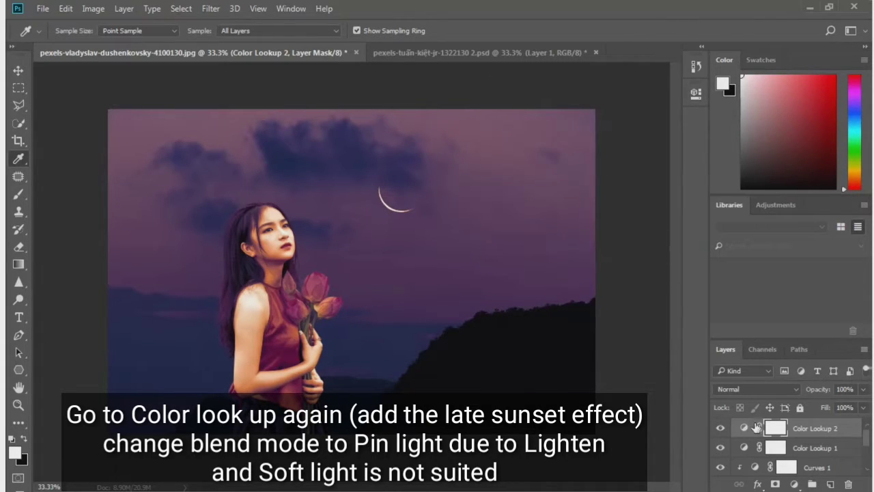
- Set Color Lookup 2's blend mode to Pin Light after trying Lighten and Soft Light
click(759, 387)
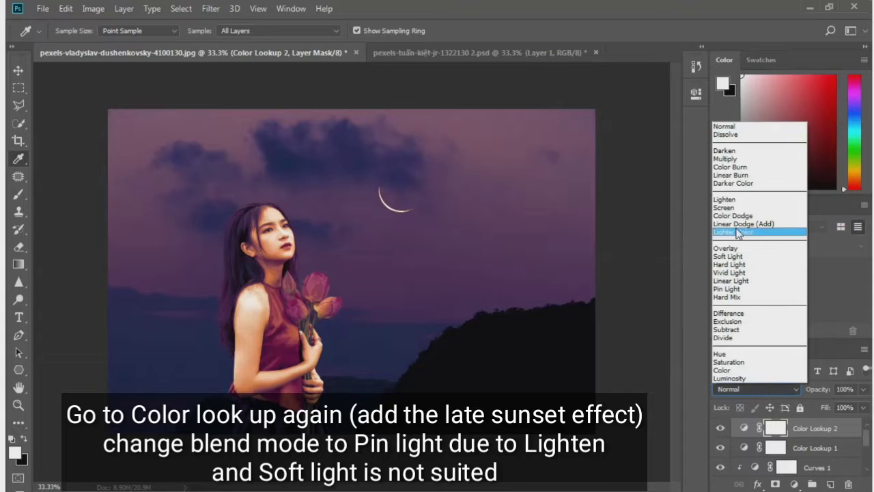
click(737, 200)
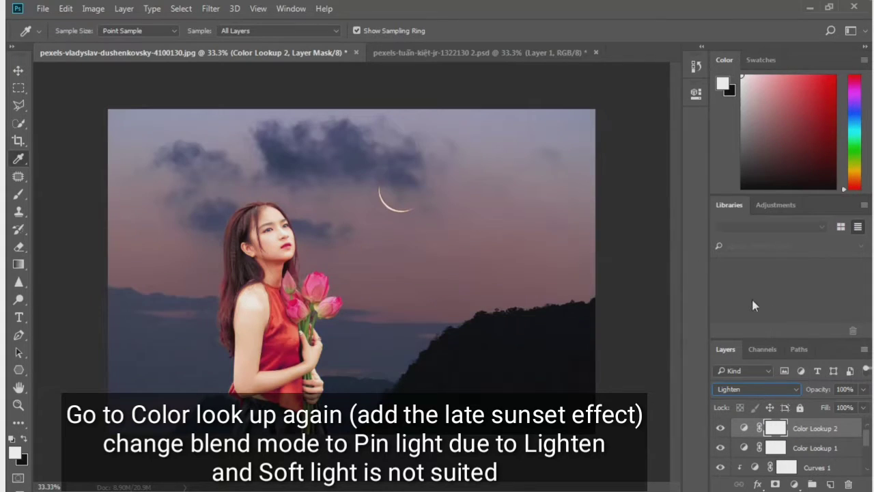
click(750, 391)
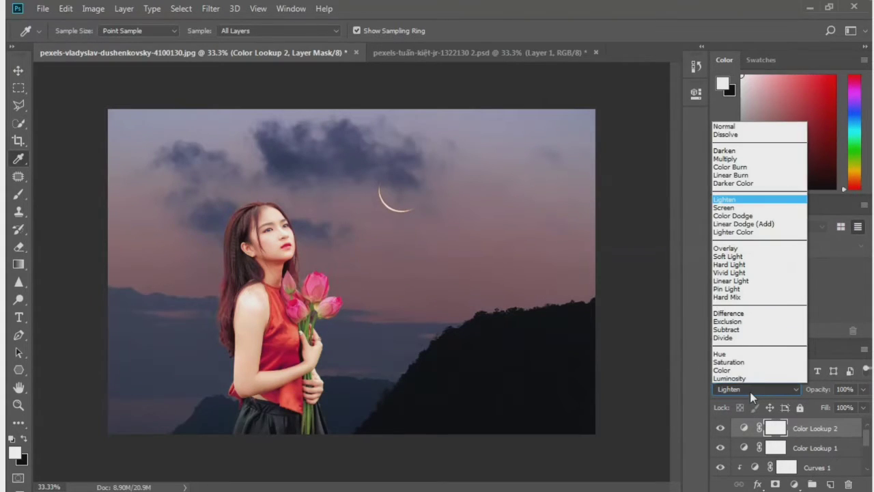
click(731, 260)
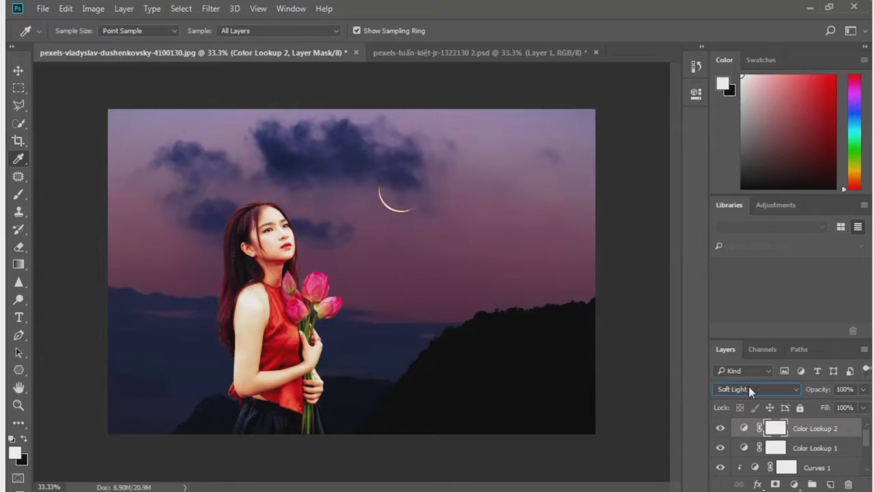
click(750, 391)
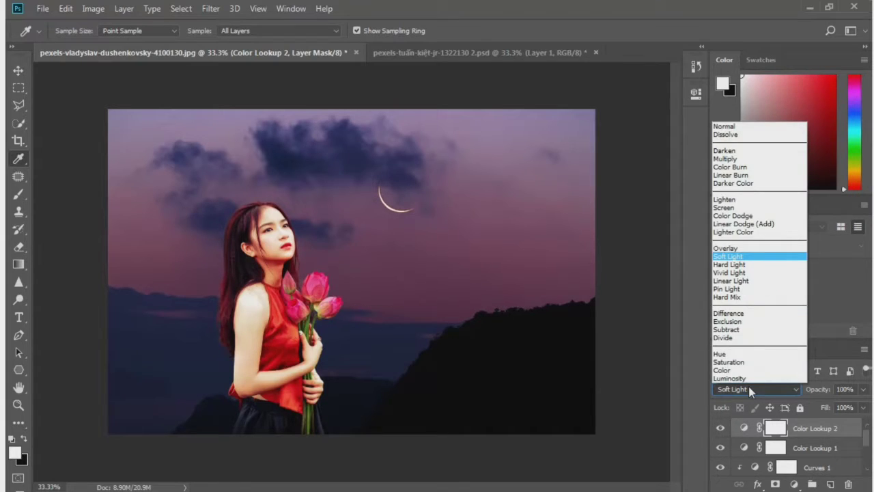
click(734, 289)
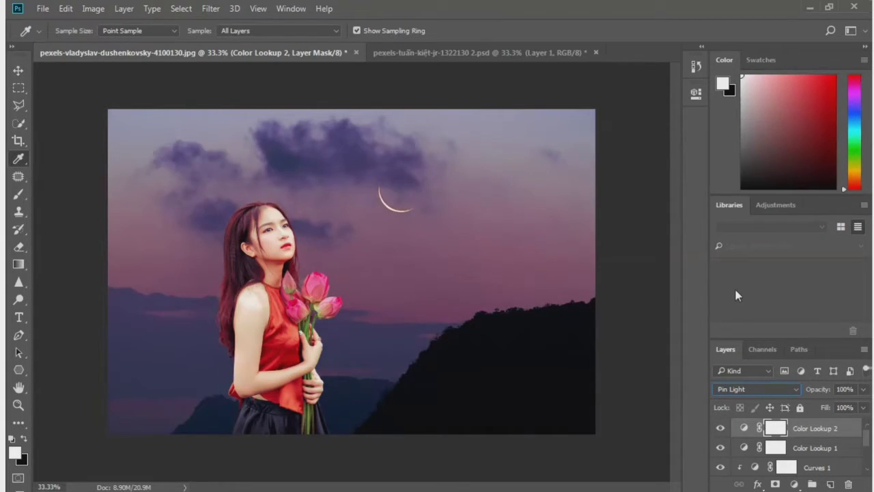
right_click(742, 431)
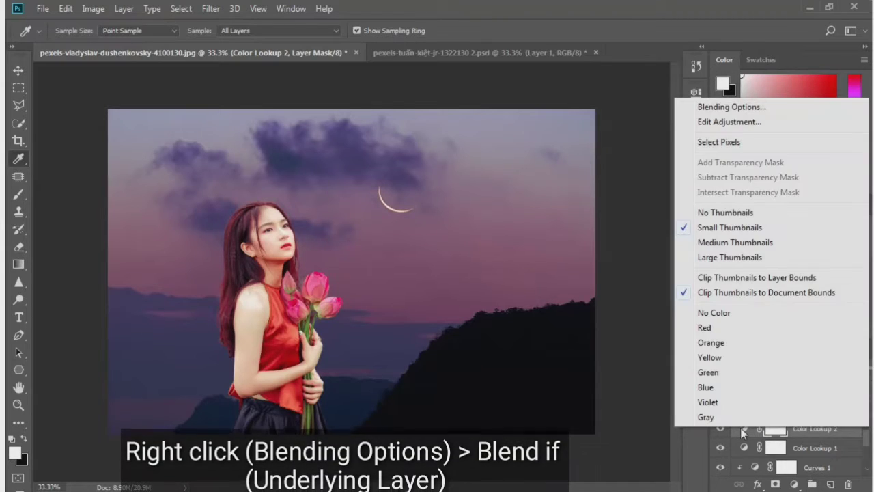
- Set Color Lookup 2's Blend If underlying-layer range to a split 42/85–255
click(721, 110)
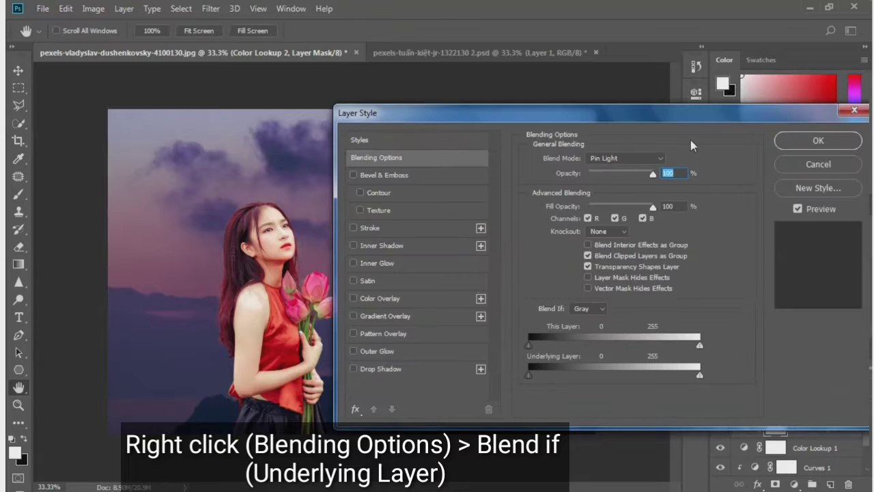
click(529, 375)
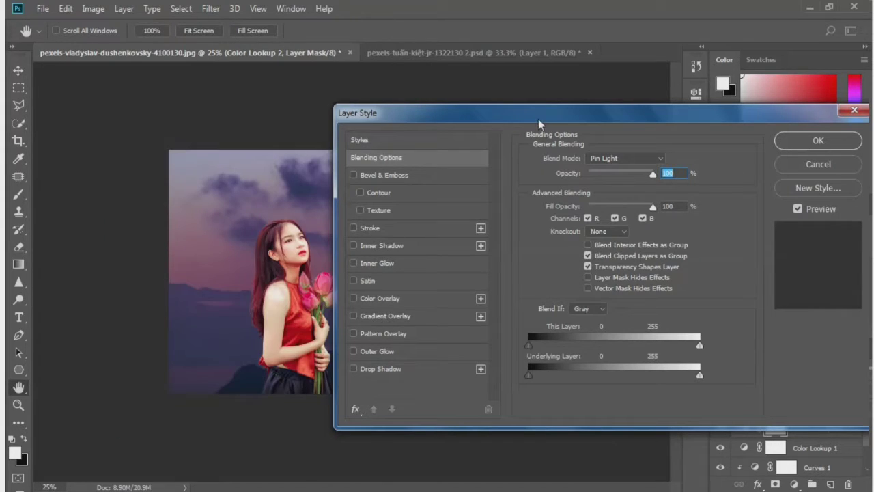
drag(538, 118, 648, 119)
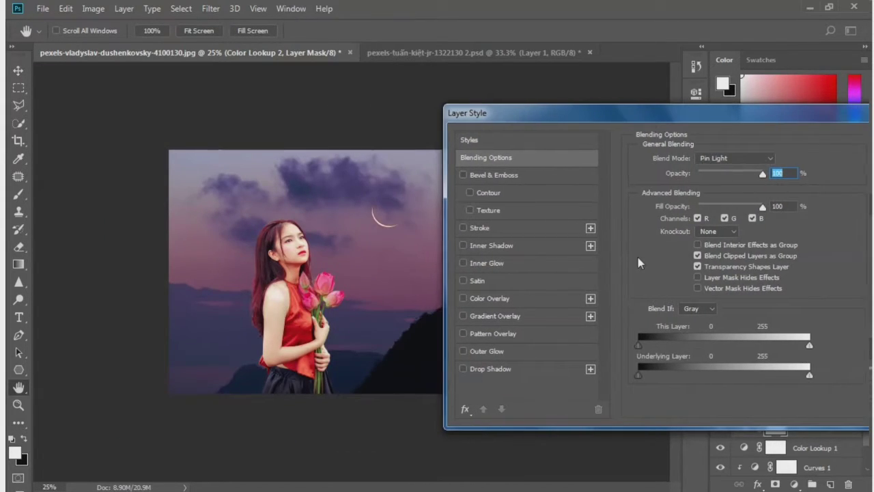
drag(636, 376, 650, 374)
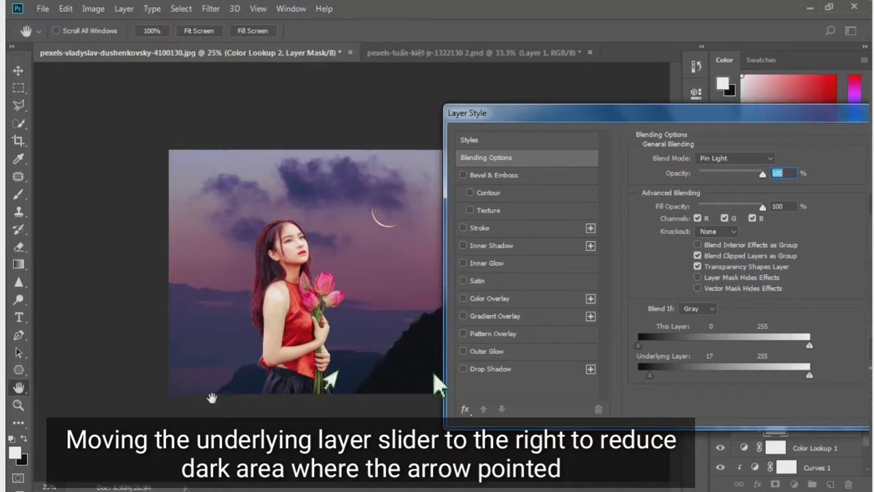
drag(650, 375, 666, 374)
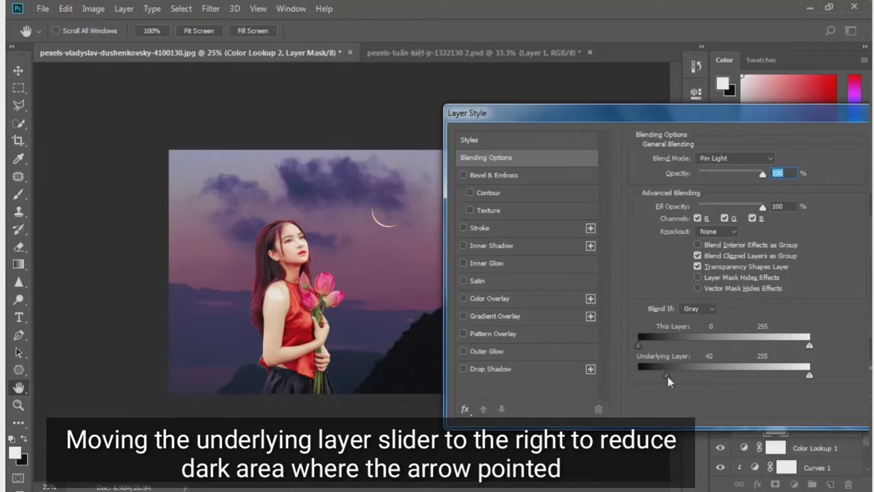
mouse_move(667, 375)
mouse_down()
mouse_move(707, 374)
mouse_move(693, 369)
mouse_up()
drag(739, 118, 598, 119)
click(772, 137)
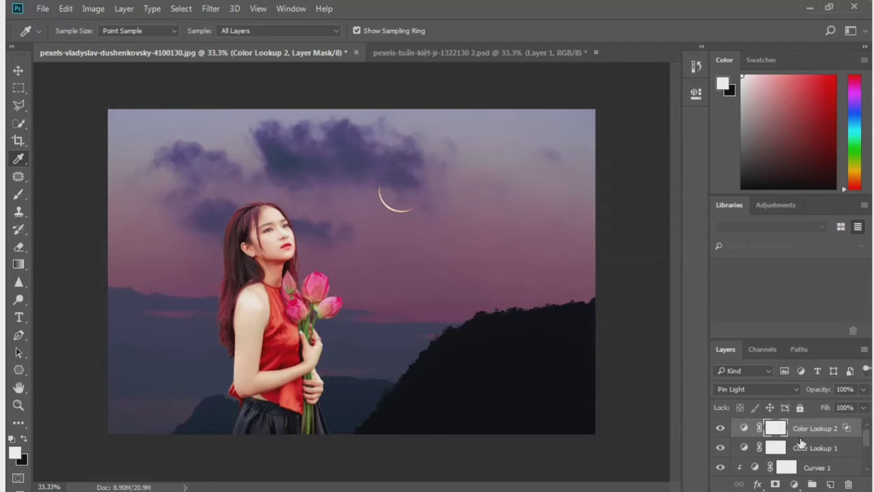
- Convert the 'blur later' sky layer into a smart object
scroll(801, 449, down, 2)
scroll(801, 448, down, 2)
scroll(801, 449, down, 1)
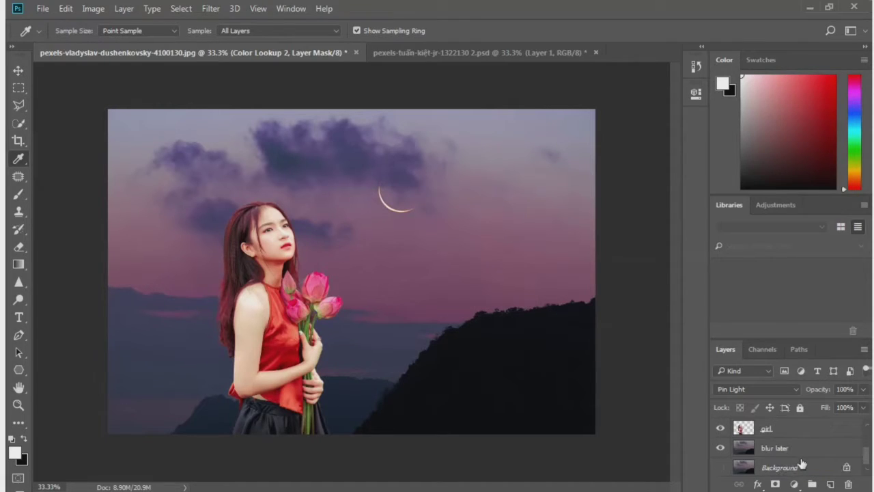
click(803, 450)
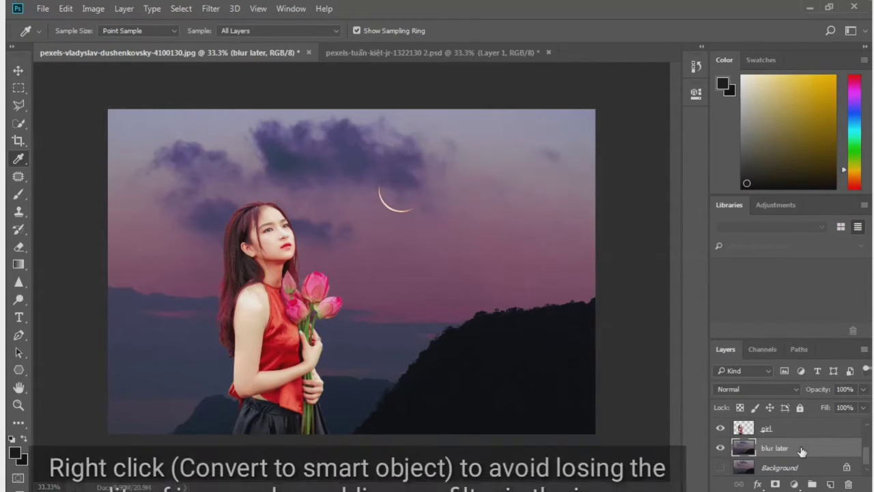
right_click(801, 448)
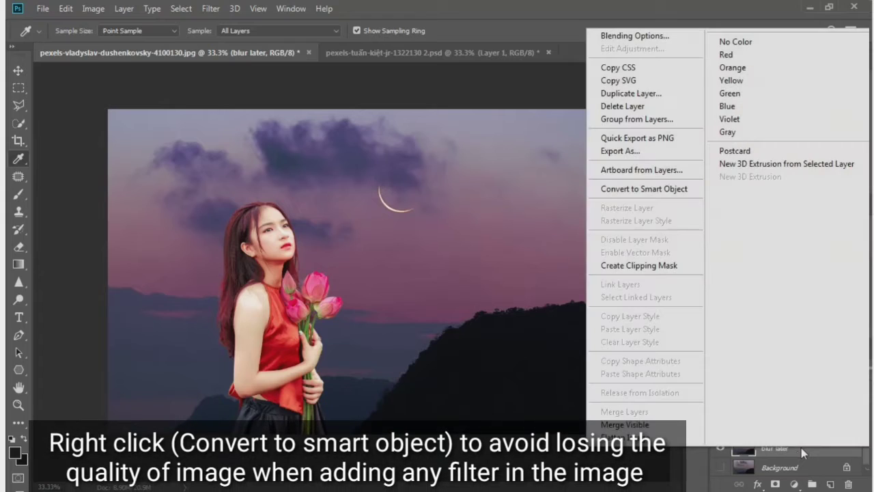
click(648, 193)
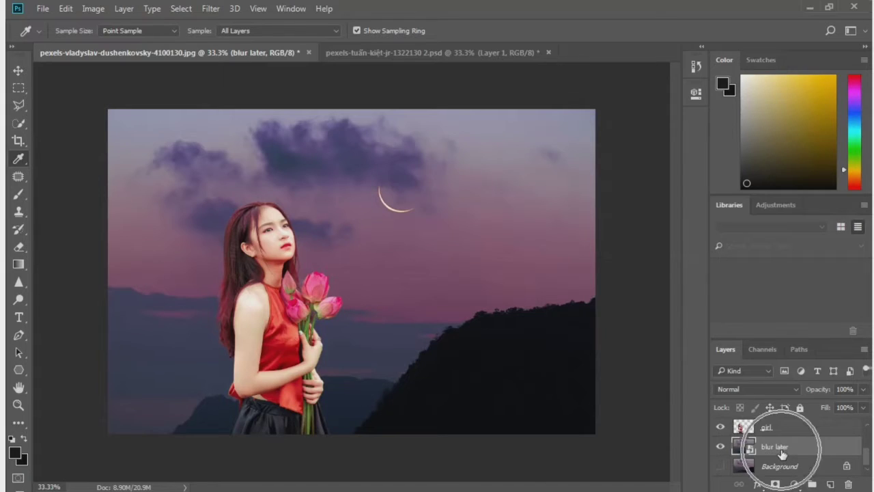
- Apply a 9 px Tilt-Shift blur to 'blur later' with the focus zone moved lower
click(209, 9)
mouse_move(230, 171)
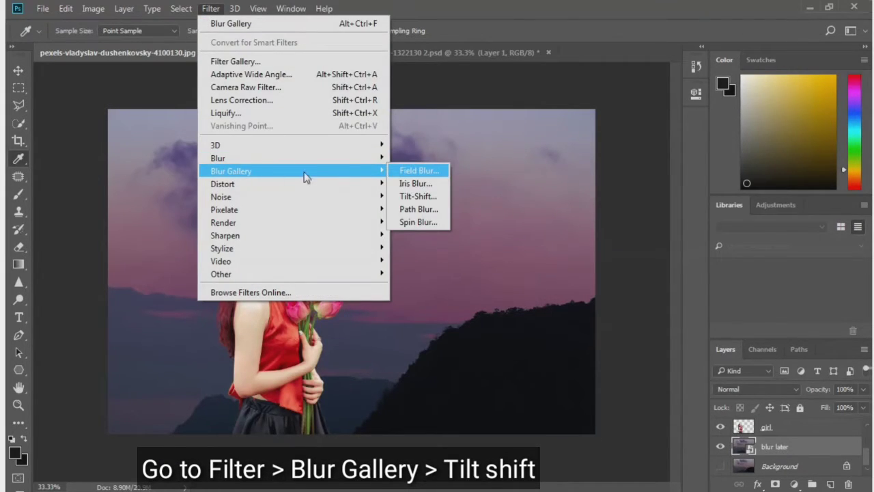
click(418, 196)
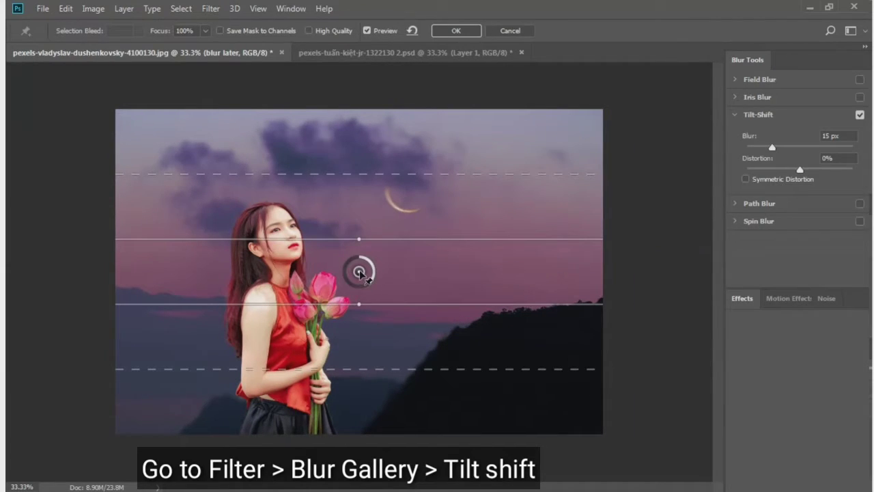
drag(360, 271, 356, 457)
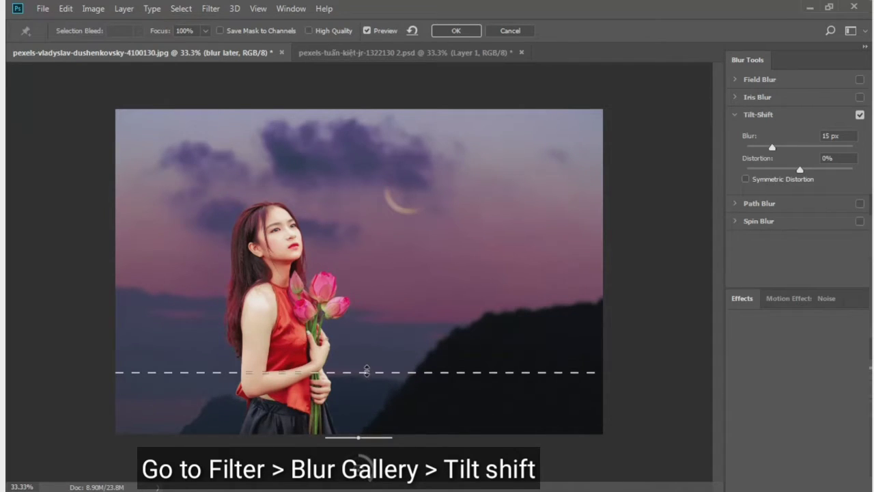
drag(367, 372, 380, 342)
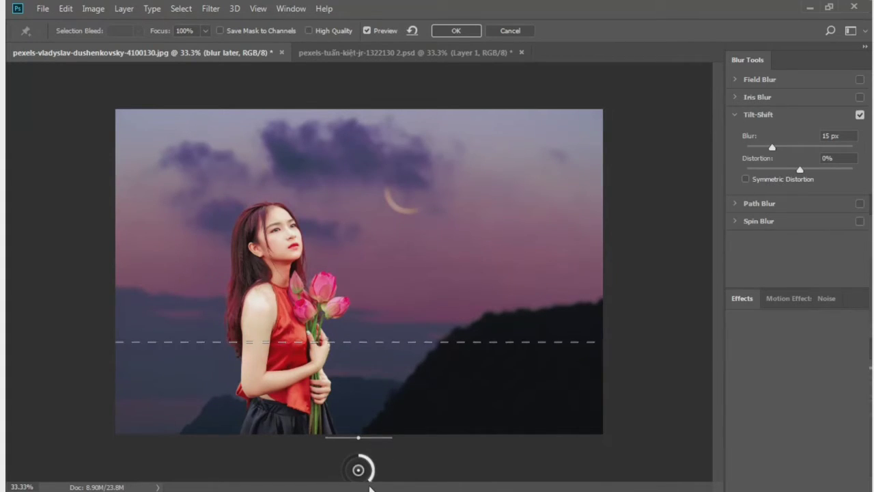
drag(368, 483, 377, 473)
click(457, 30)
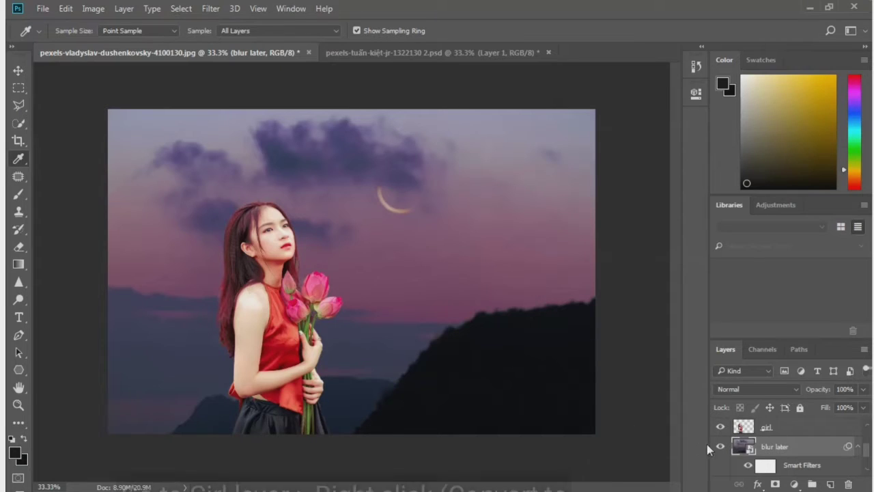
click(780, 429)
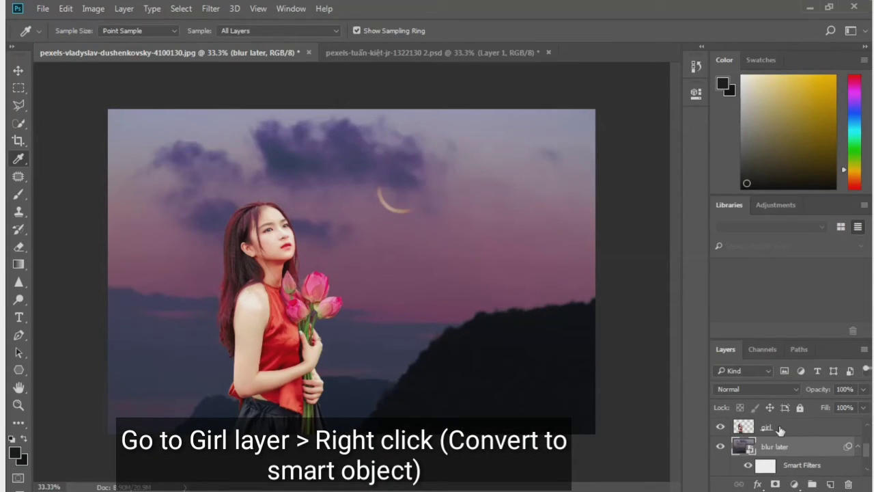
right_click(779, 426)
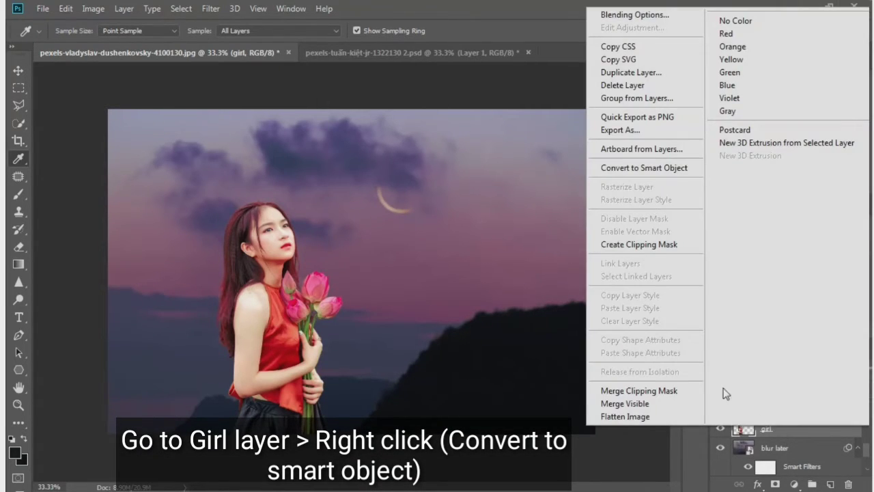
click(642, 168)
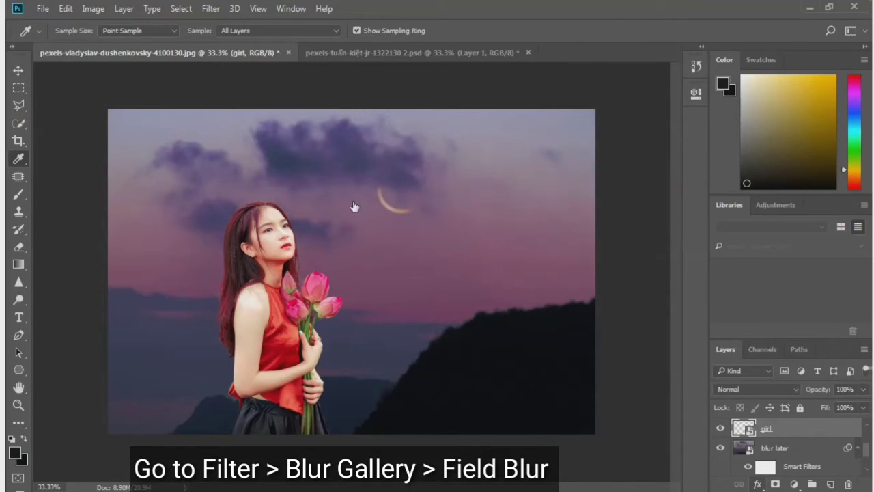
- Start a Field Blur on the girl with a 0 px pin on her face
click(209, 12)
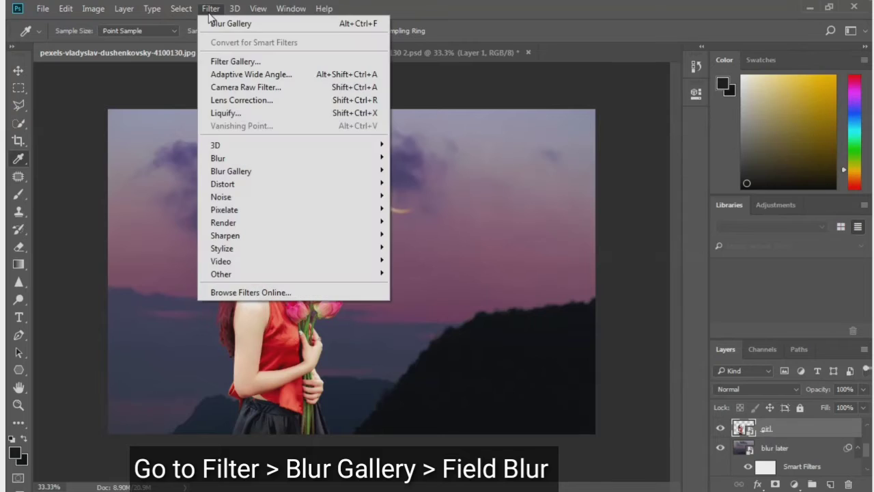
mouse_move(230, 171)
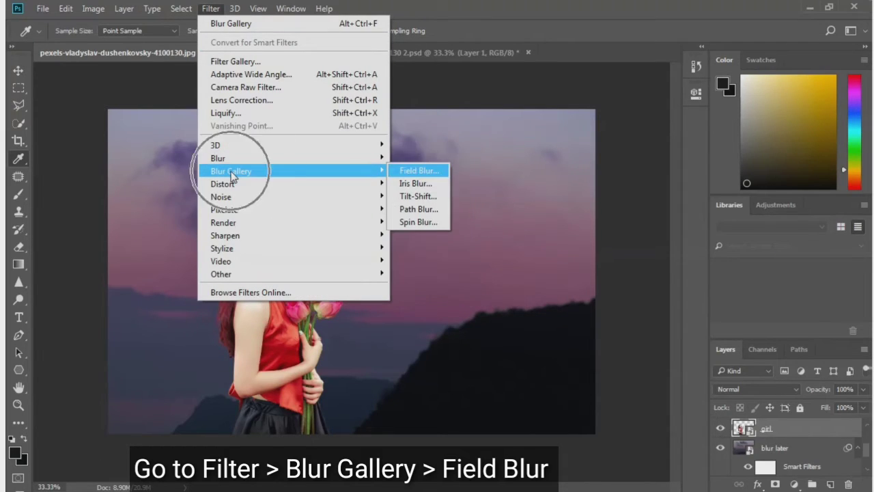
click(421, 174)
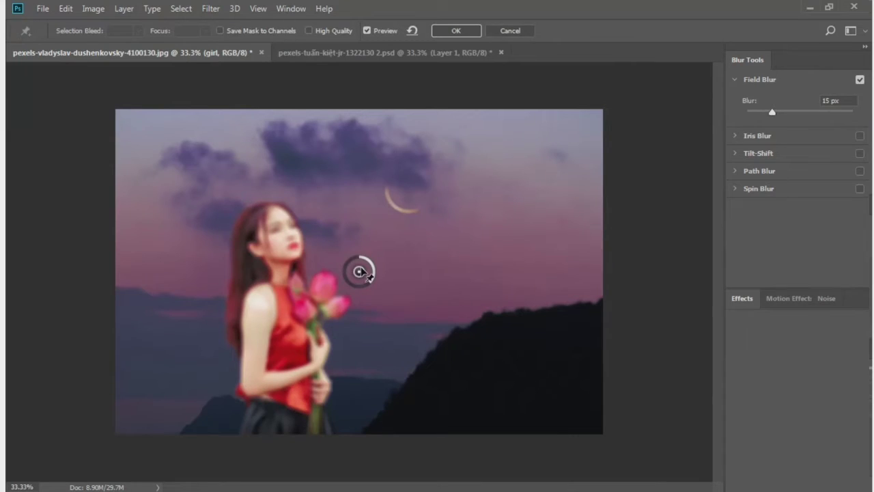
mouse_move(362, 273)
mouse_down()
mouse_move(280, 257)
mouse_move(287, 229)
mouse_move(277, 235)
mouse_up()
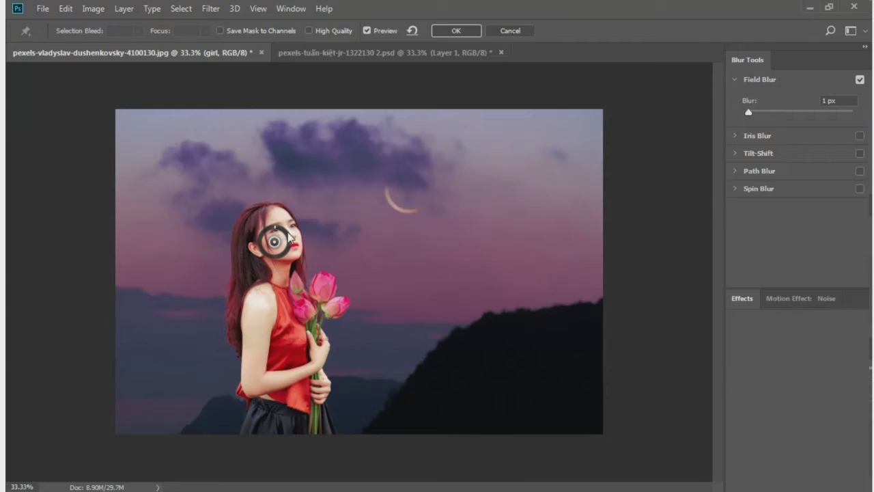
drag(277, 234, 274, 232)
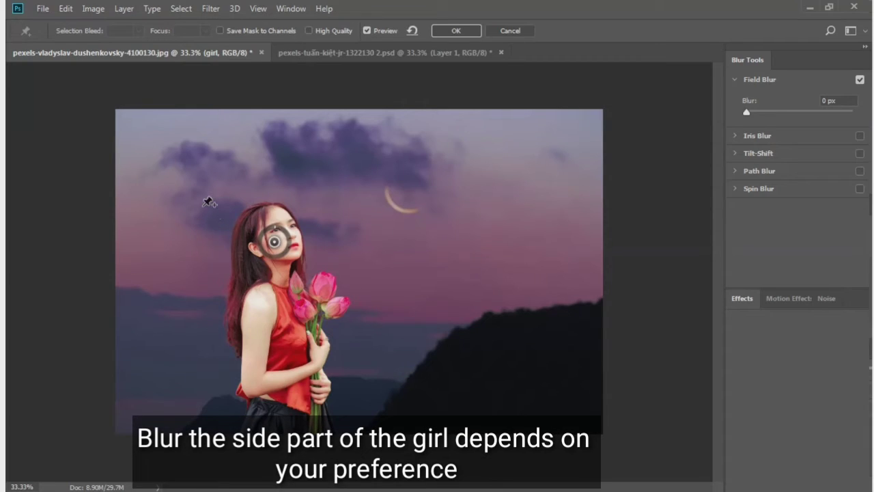
- Add low-blur pins left of her head, at the lower left (3 px), and beside her hair
click(202, 206)
drag(217, 202, 216, 197)
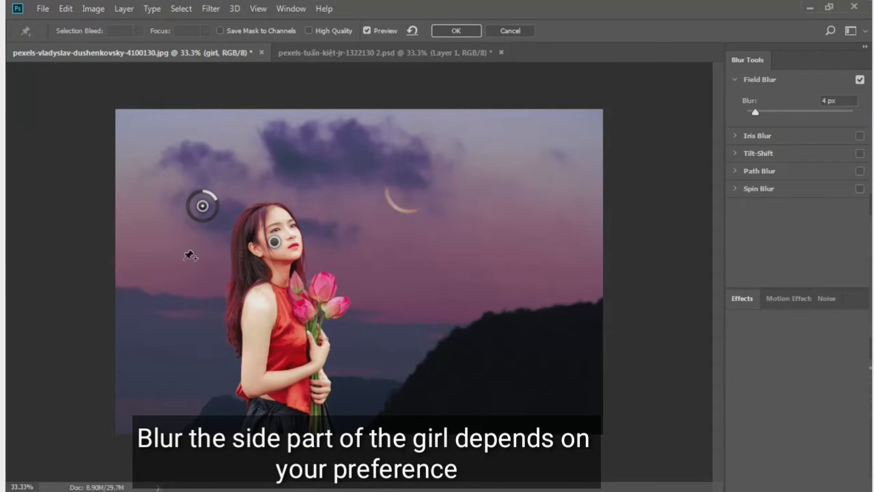
click(188, 356)
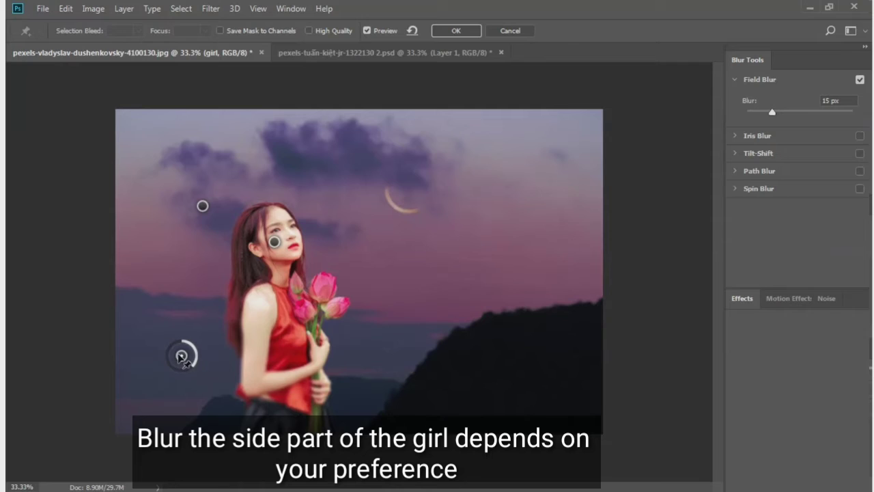
mouse_move(183, 360)
mouse_down()
mouse_move(172, 358)
mouse_move(193, 367)
mouse_move(195, 359)
mouse_up()
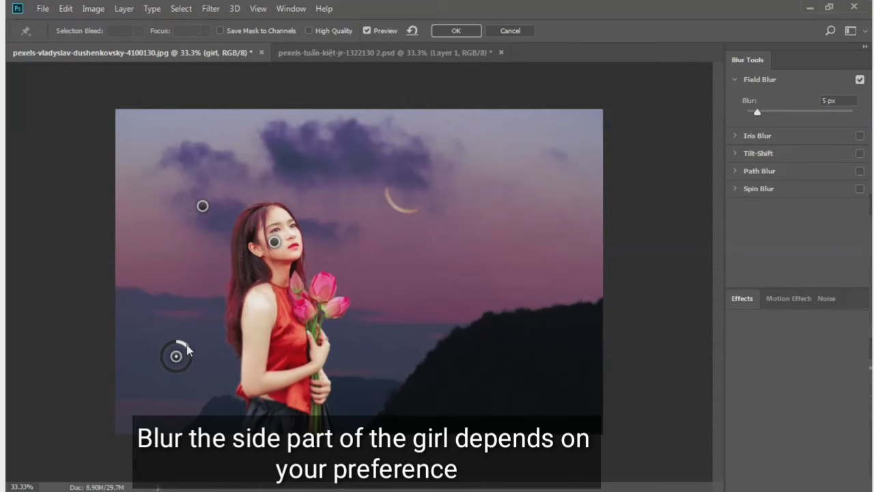
drag(187, 345, 190, 342)
drag(179, 362, 169, 362)
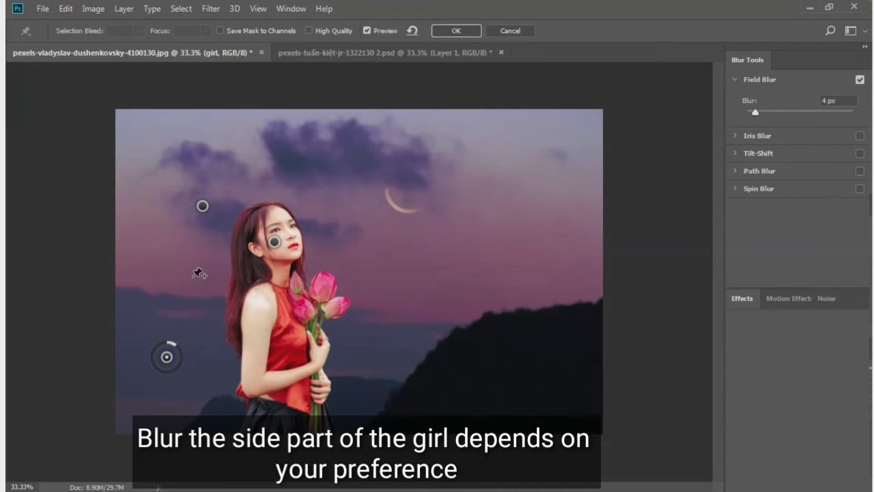
click(184, 276)
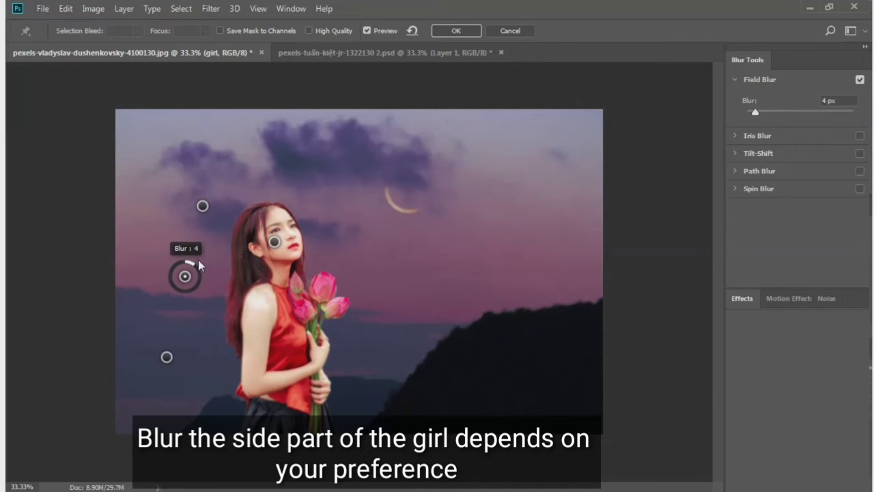
- Add five Field Blur pins right of her and along the bottom, blurred 6, 5, 5 and 3 px
click(335, 219)
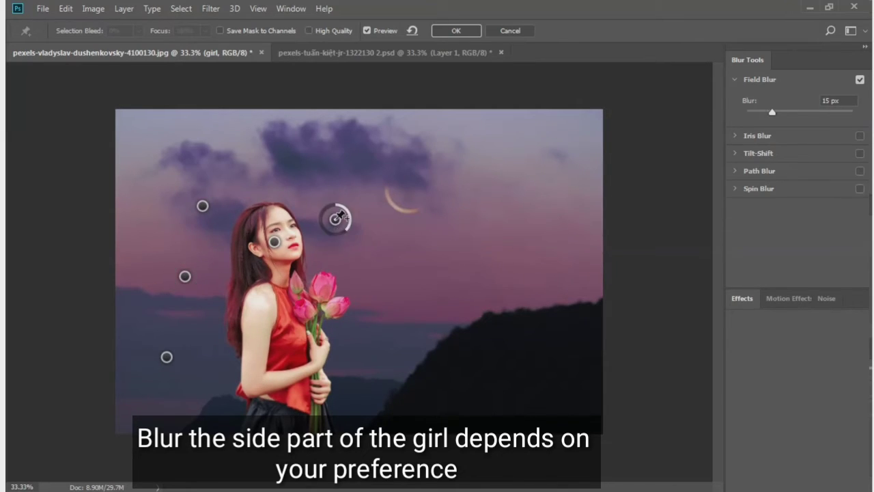
drag(344, 235, 352, 215)
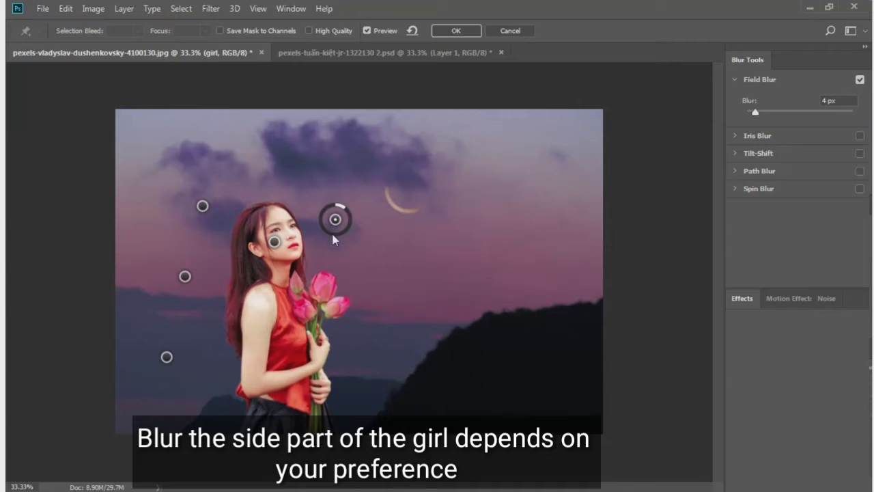
click(375, 297)
drag(383, 315, 394, 298)
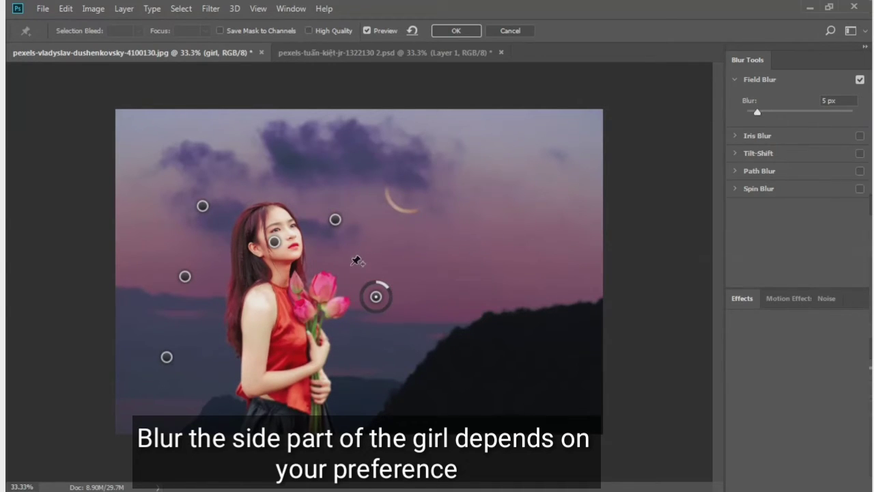
click(350, 264)
mouse_move(367, 281)
mouse_down()
mouse_move(364, 251)
mouse_move(362, 259)
mouse_up()
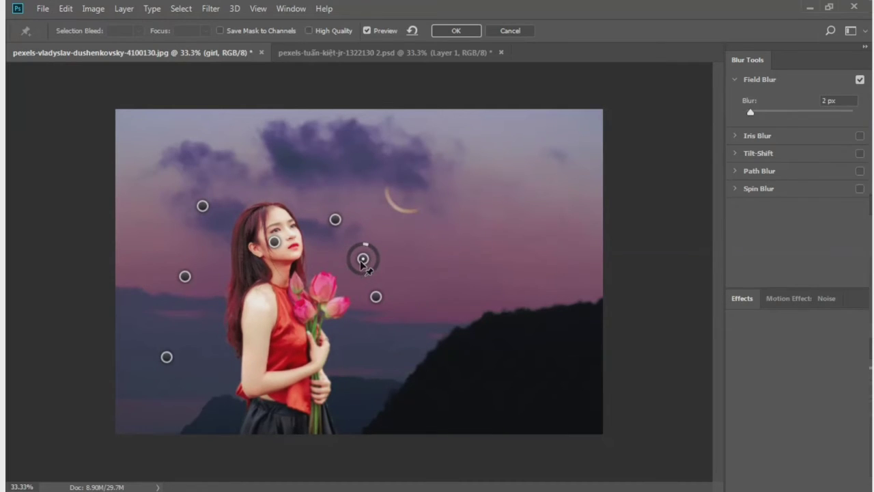
click(367, 389)
mouse_move(375, 405)
mouse_down()
mouse_move(386, 369)
mouse_move(377, 390)
mouse_up()
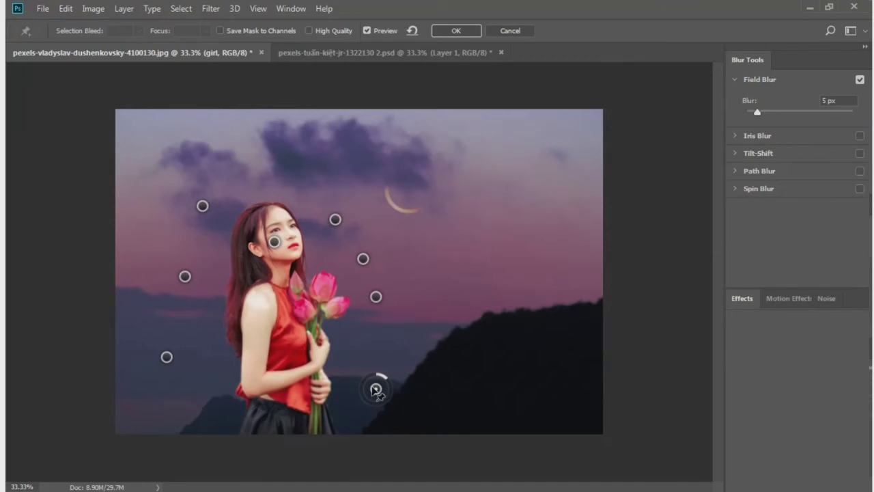
click(373, 433)
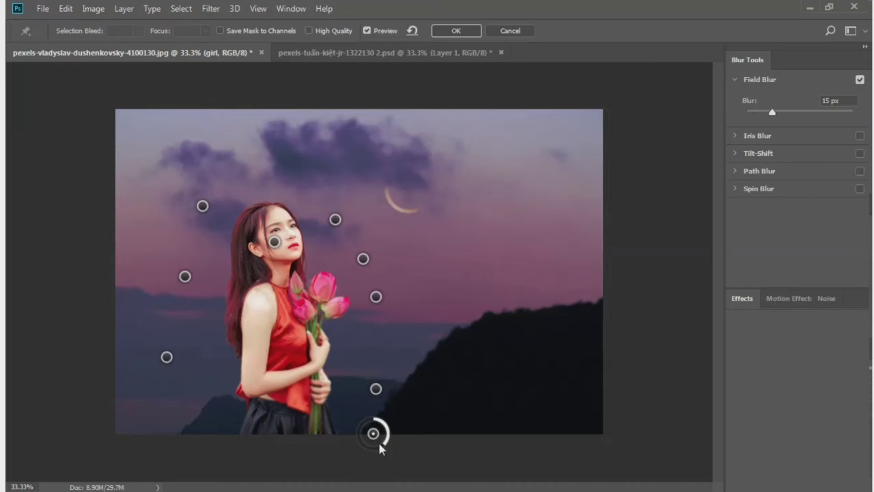
drag(389, 424, 369, 418)
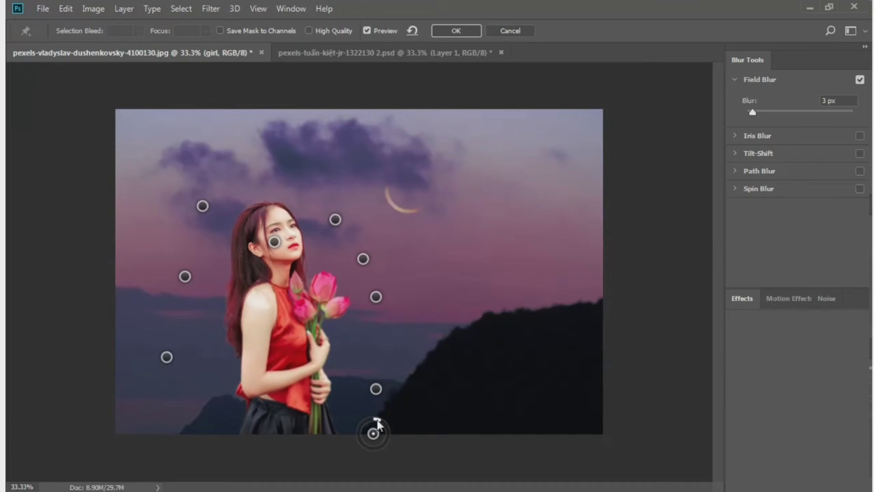
- Nudge the slope and bottom-edge blur pins slightly, and add a pin in the clouds above her
click(375, 389)
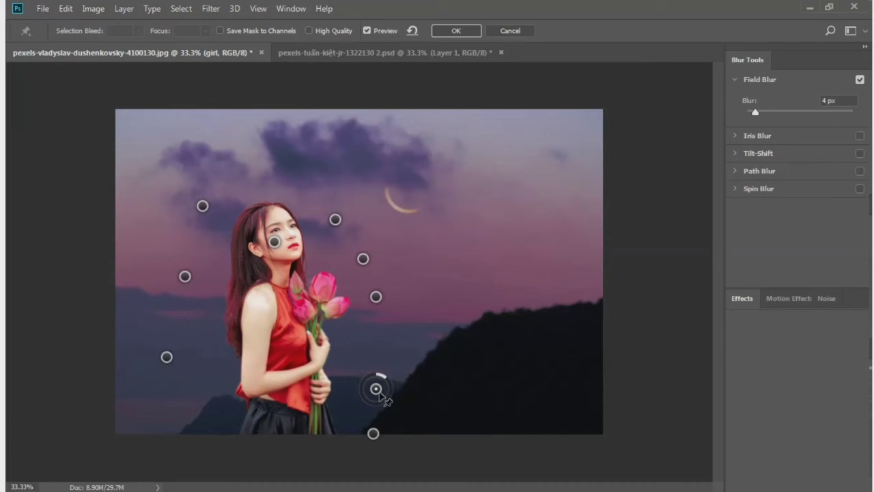
drag(379, 395, 391, 384)
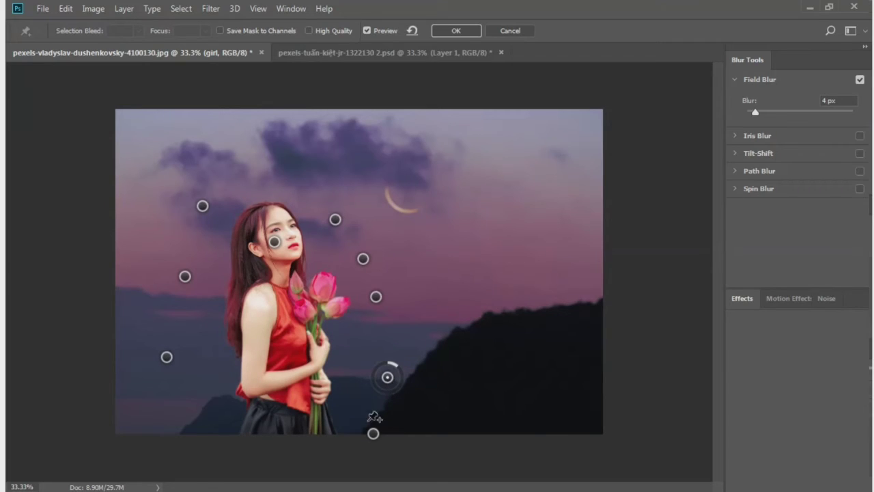
click(373, 432)
drag(376, 431, 385, 430)
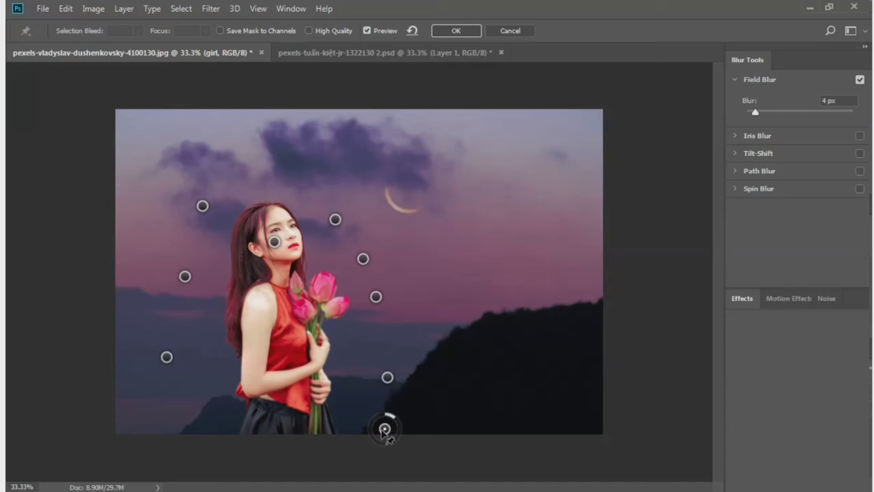
drag(384, 429, 395, 425)
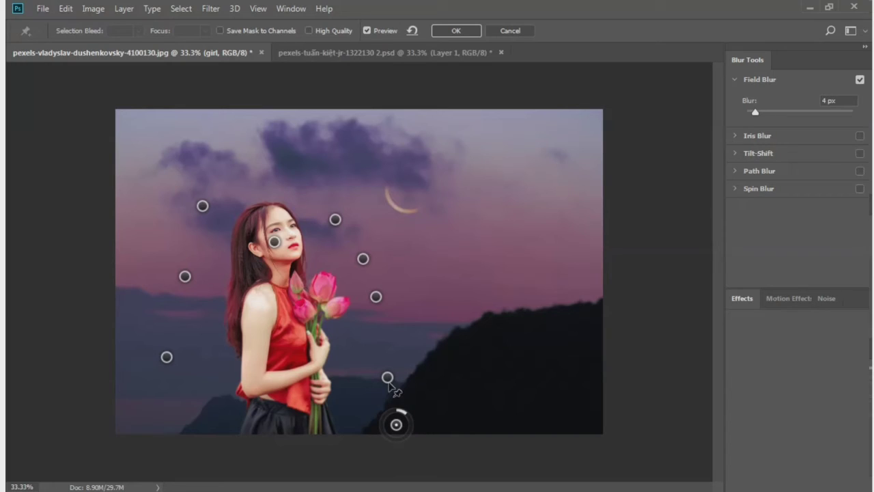
click(387, 377)
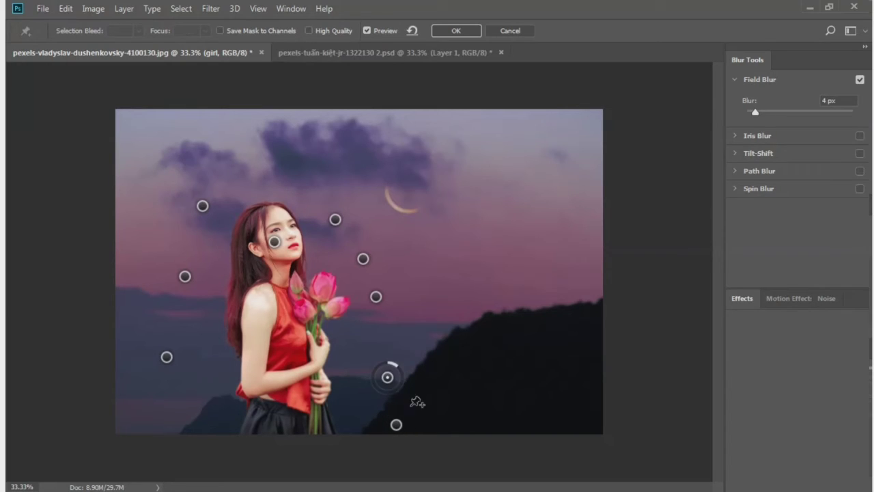
drag(388, 383, 398, 381)
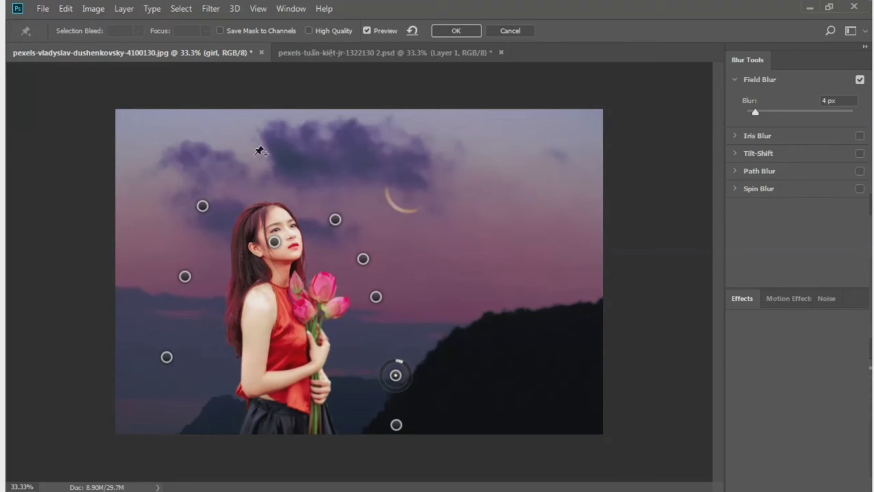
click(260, 150)
- Raise the cloud blur pin above her to 5 px
mouse_move(273, 168)
mouse_down()
mouse_move(279, 143)
mouse_move(272, 135)
mouse_move(260, 151)
mouse_up()
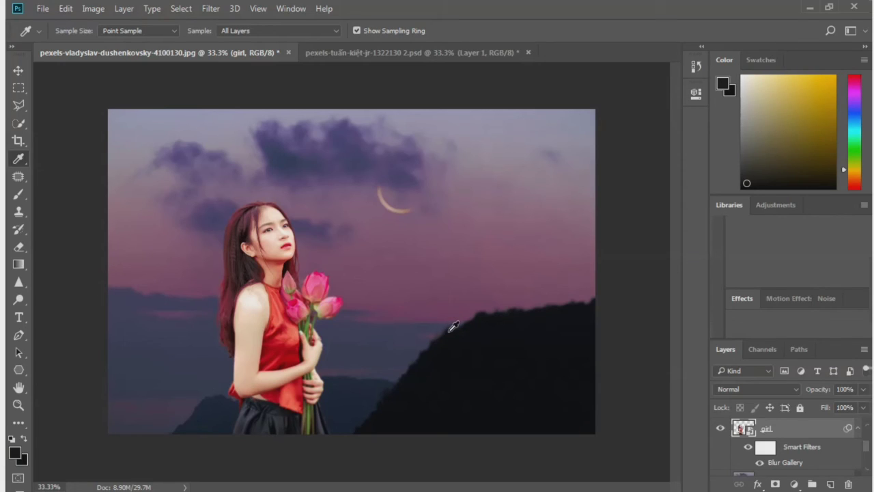
- Save the composite via Save As as a Photoshop PSD with layers
click(41, 9)
click(72, 157)
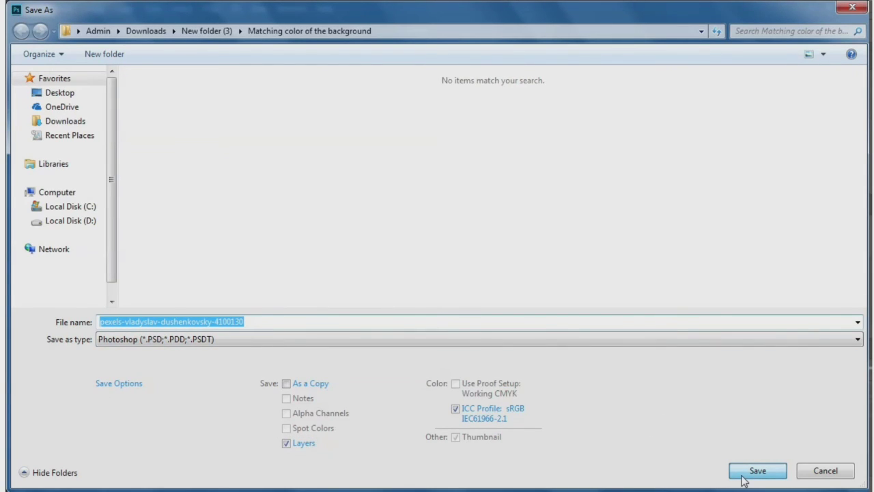
click(741, 477)
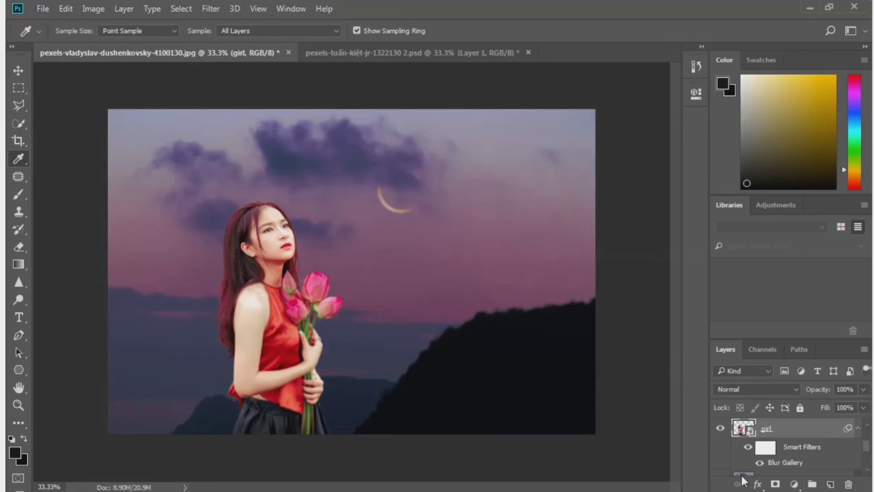